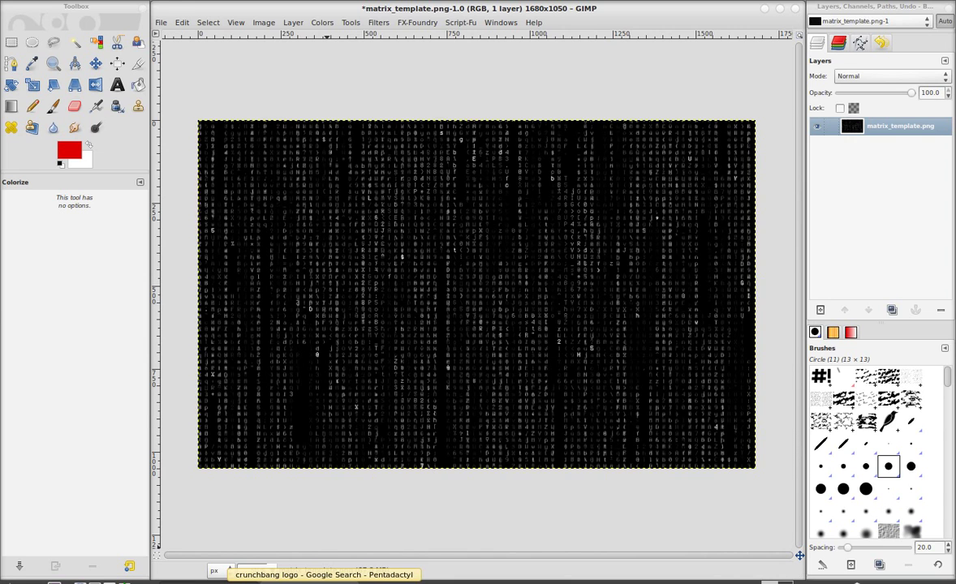
# - Copy the black-and-white CrunchBang #! logo image from the Google Images results
pyautogui.click(324, 581)
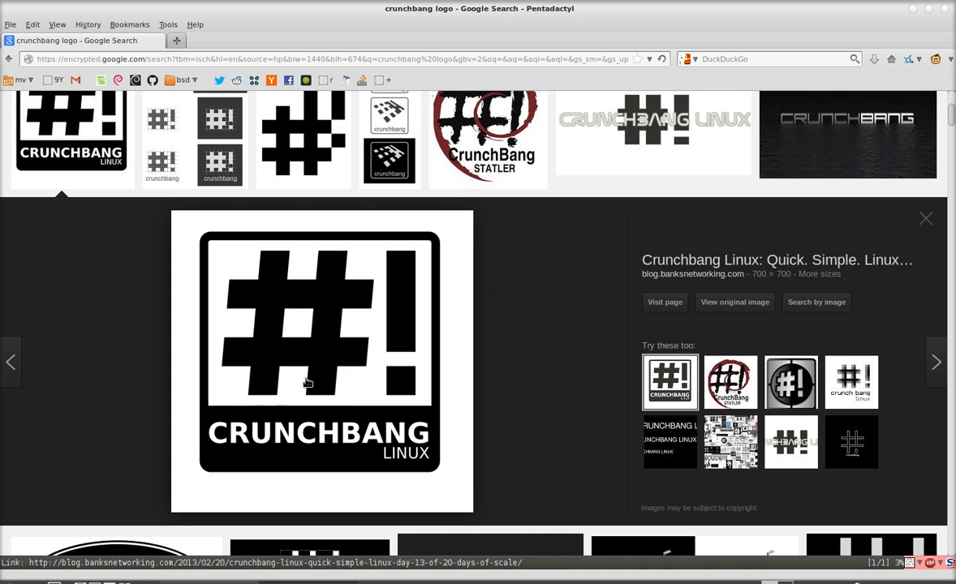
pyautogui.rightClick(334, 337)
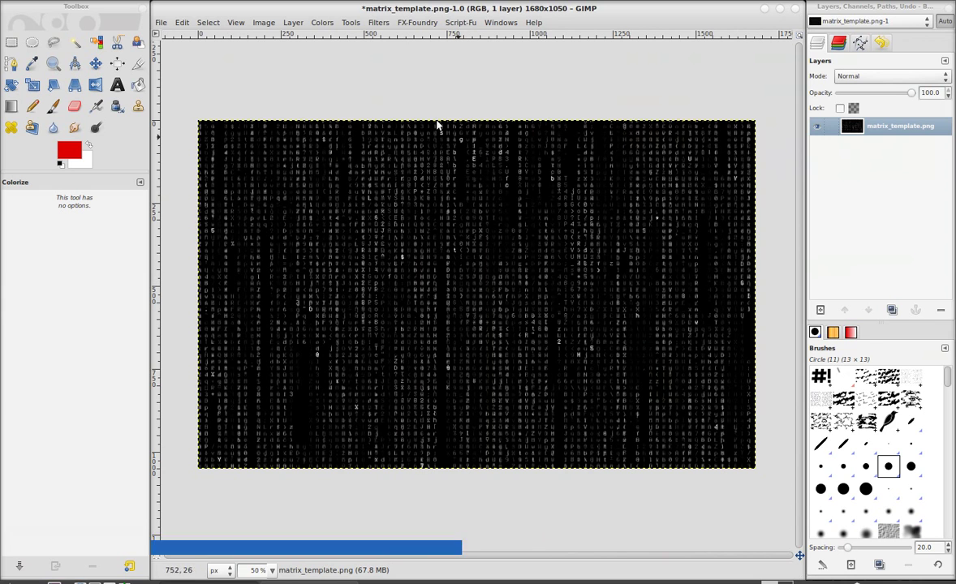
# - Add a transparent new layer, then paste the CrunchBang logo and anchor it onto that layer
pyautogui.click(820, 311)
pyautogui.click(538, 385)
pyautogui.hotkey('ctrl', 'v')
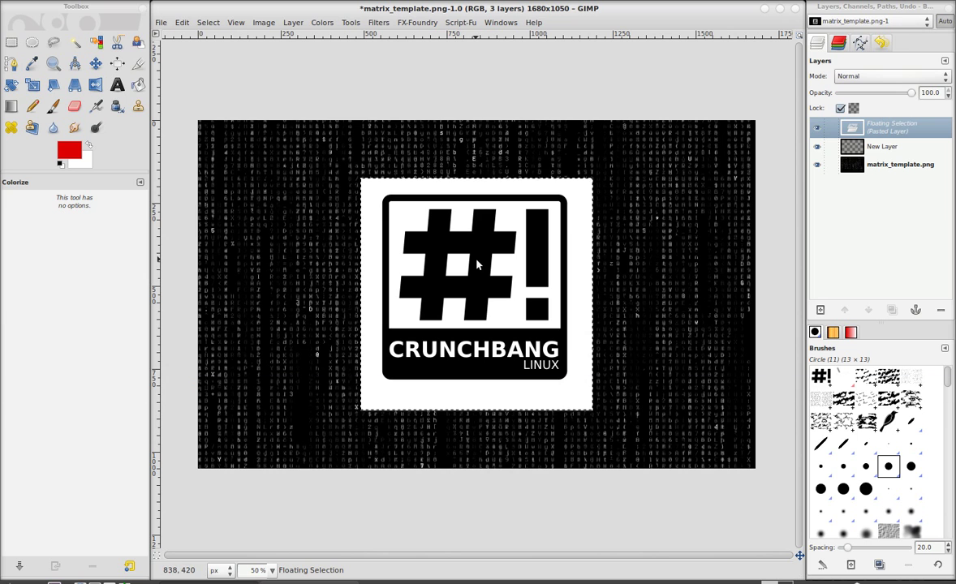
pyautogui.click(291, 23)
pyautogui.click(312, 77)
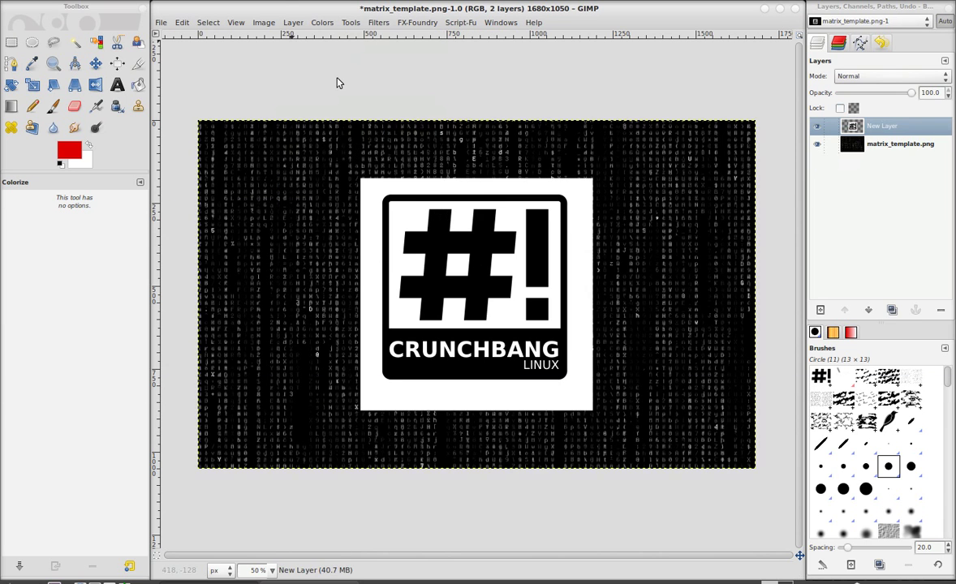
# - Box the #! symbol with a rectangle selection and cut it out of the logo
pyautogui.click(14, 50)
pyautogui.moveTo(391, 203); pyautogui.dragTo(558, 325)
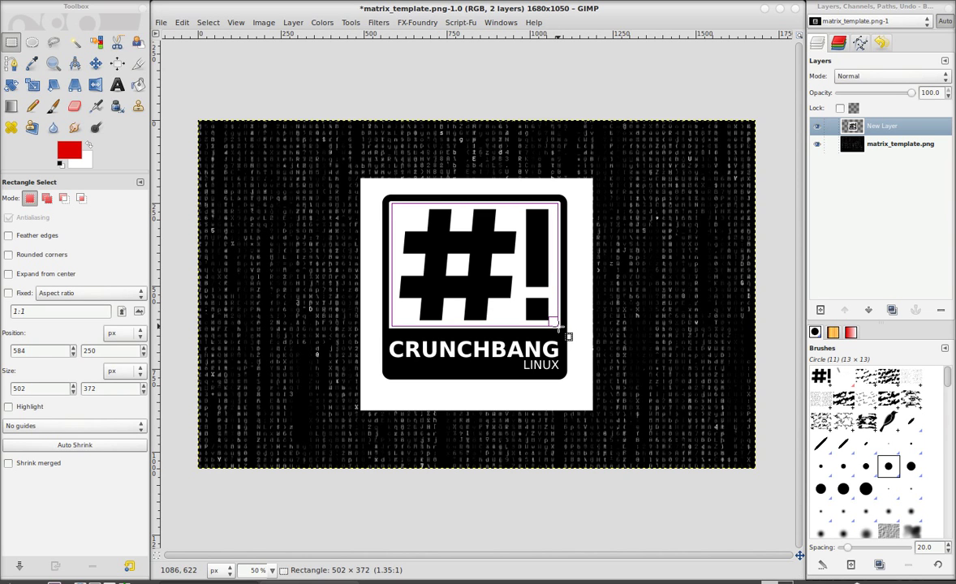
pyautogui.moveTo(558, 325); pyautogui.dragTo(558, 325)
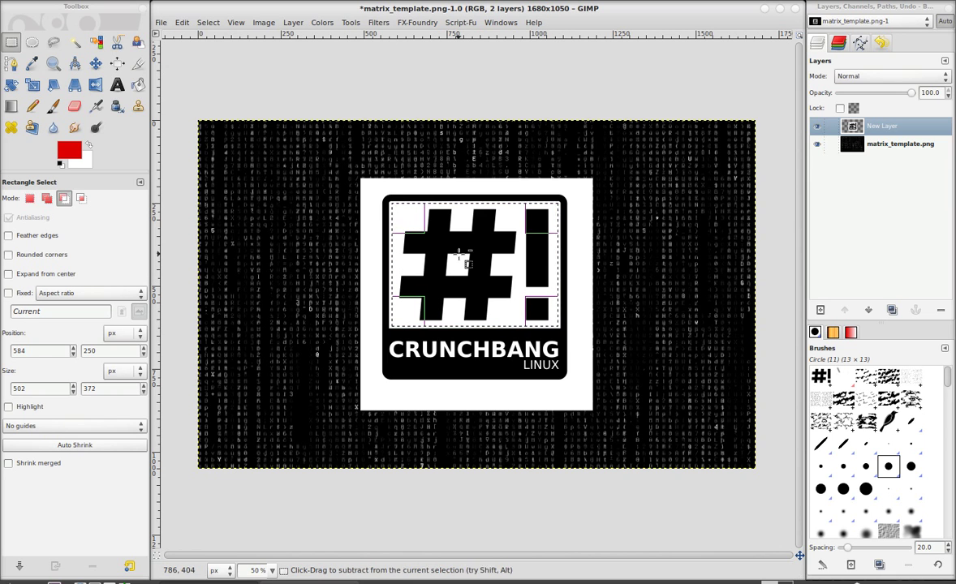
pyautogui.hotkey('ctrl', 'x')
# - Add another empty layer, reset the selection and paste the cut #! back in
pyautogui.click(823, 314)
pyautogui.click(540, 385)
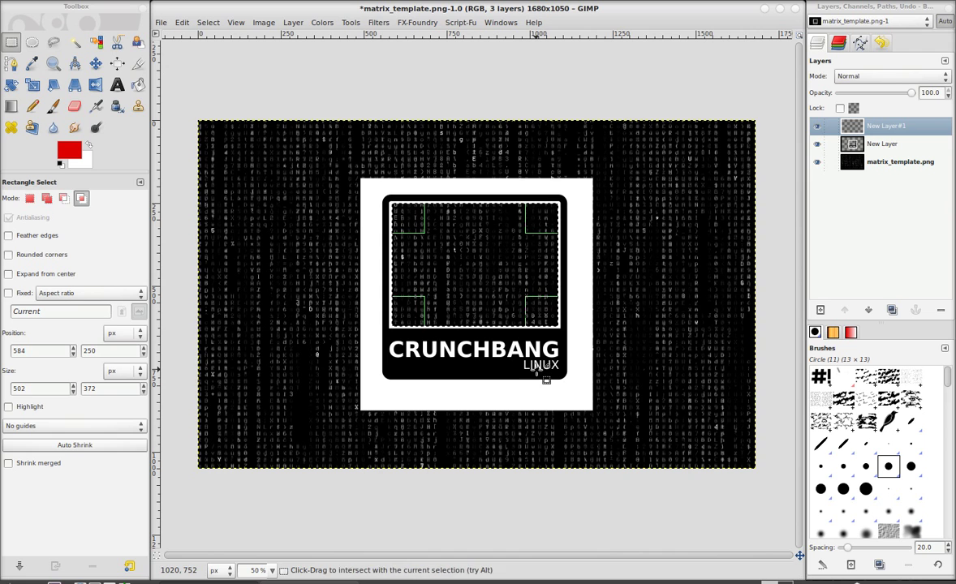
pyautogui.hotkey('ctrl', 'shift', 'a')
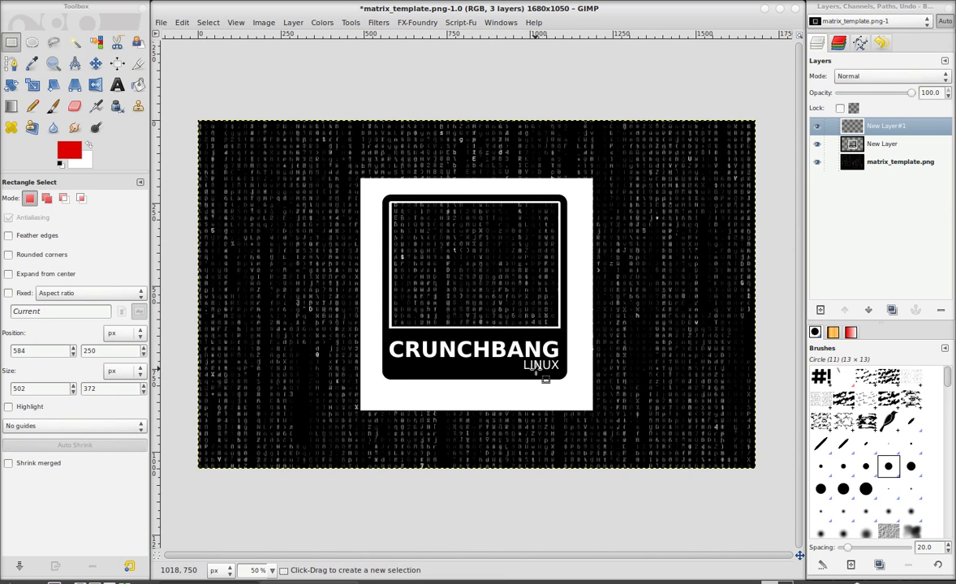
pyautogui.click(206, 22)
pyautogui.click(210, 37)
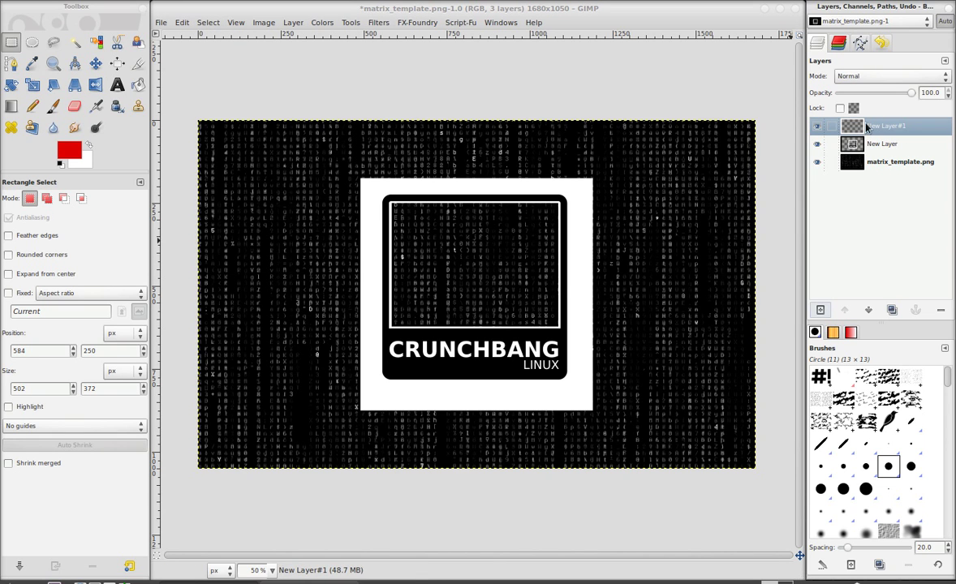
pyautogui.hotkey('ctrl', 'v')
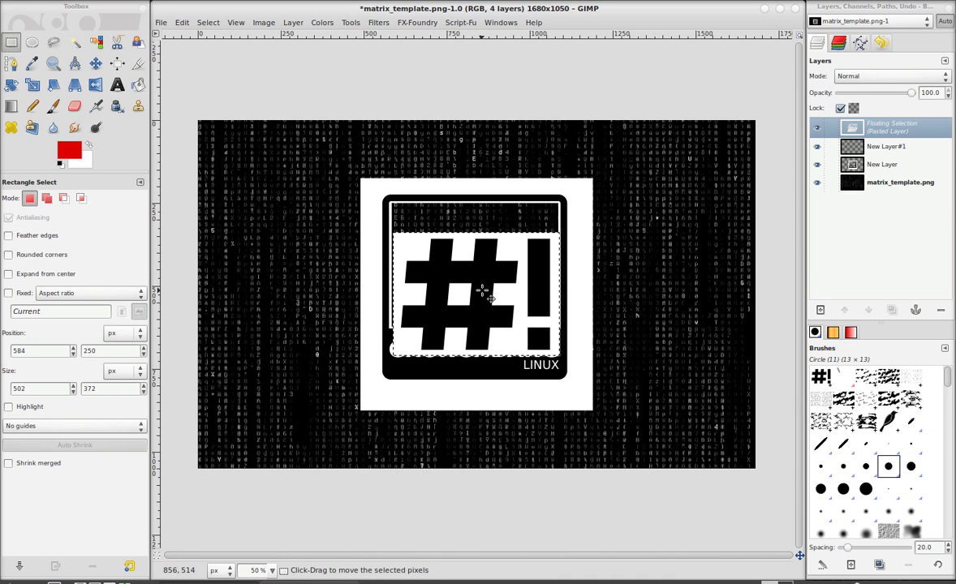
# - Anchor the pasted #! symbol and delete the old full CrunchBang logo layer
pyautogui.click(293, 23)
pyautogui.click(306, 79)
pyautogui.click(892, 145)
pyautogui.click(940, 310)
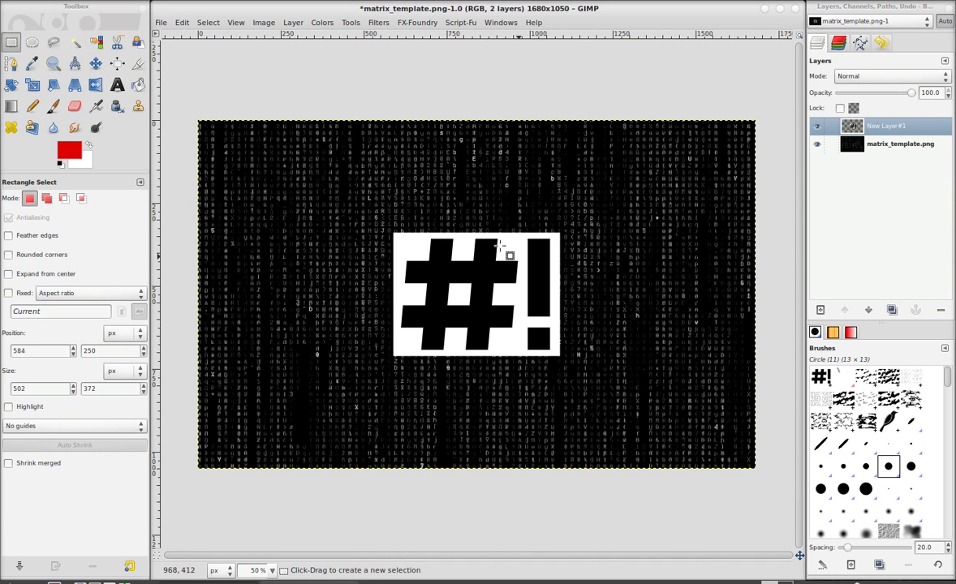
pyautogui.click(74, 42)
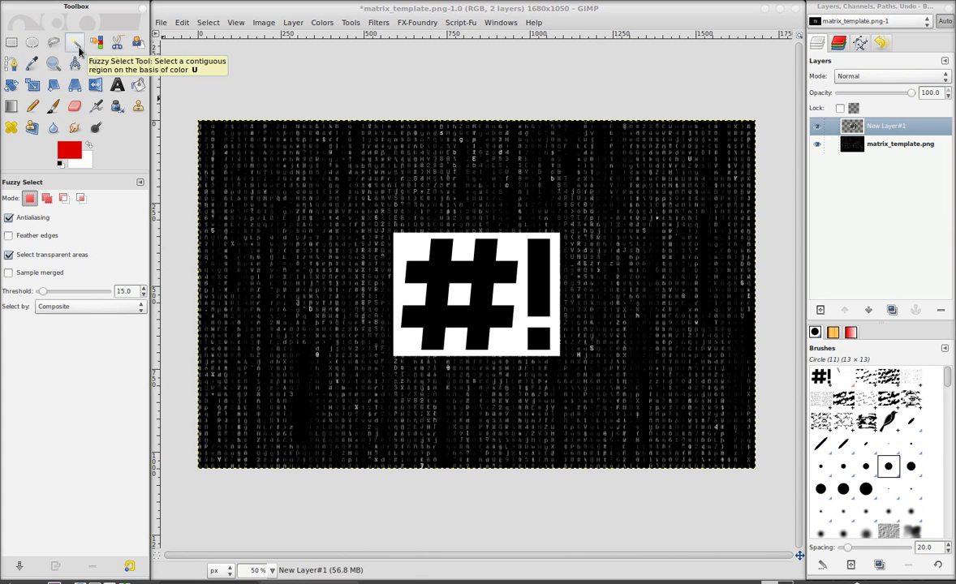
# - Delete the white box around the #! and the white square inside the #, then deselect
pyautogui.click(405, 246)
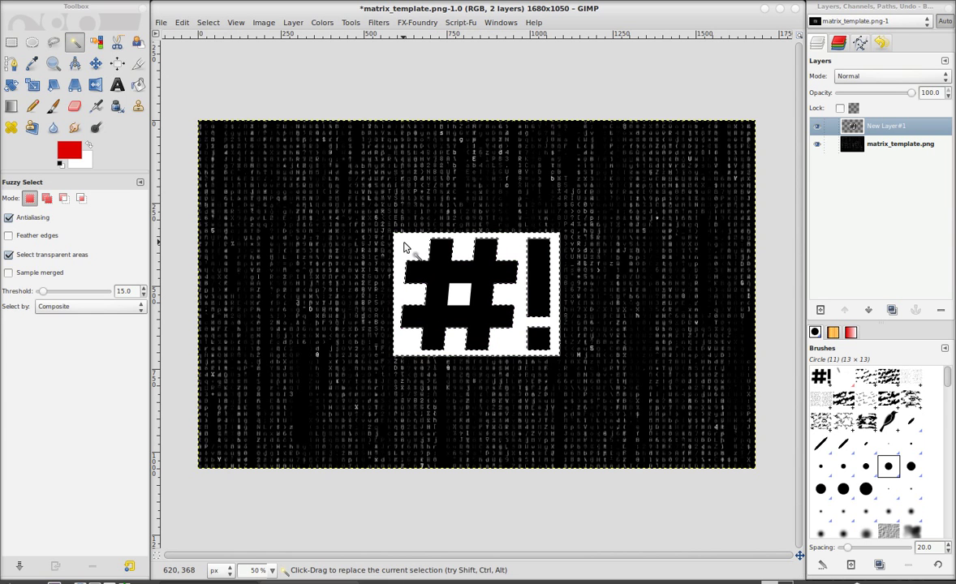
pyautogui.press('Delete')
pyautogui.click(463, 300)
pyautogui.press('Delete')
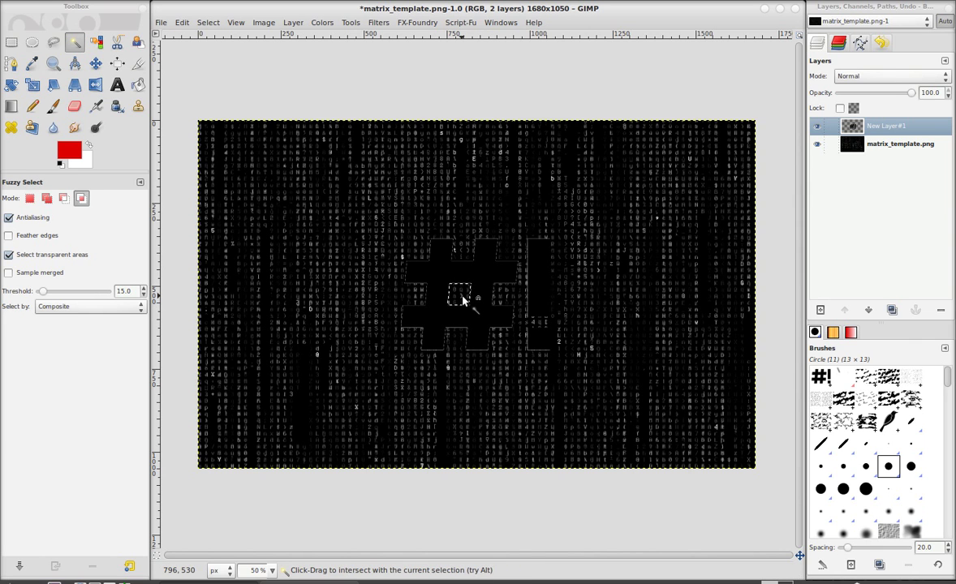
pyautogui.hotkey('shift', 'ctrl', 'a')
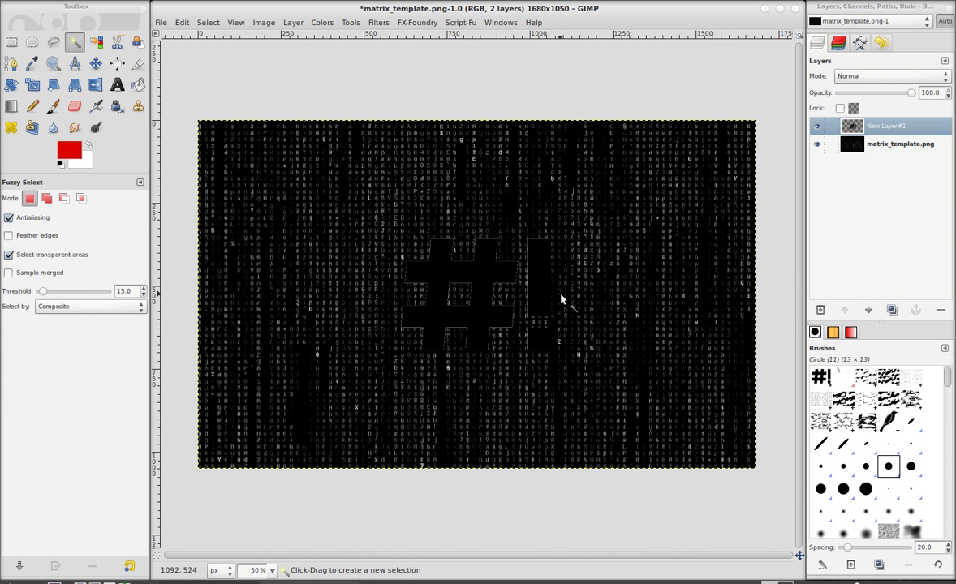
# - Select the black #! by colour, hide its layer, and make matrix_template.png the active layer
pyautogui.click(816, 128)
pyautogui.click(816, 127)
pyautogui.click(208, 27)
pyautogui.click(222, 93)
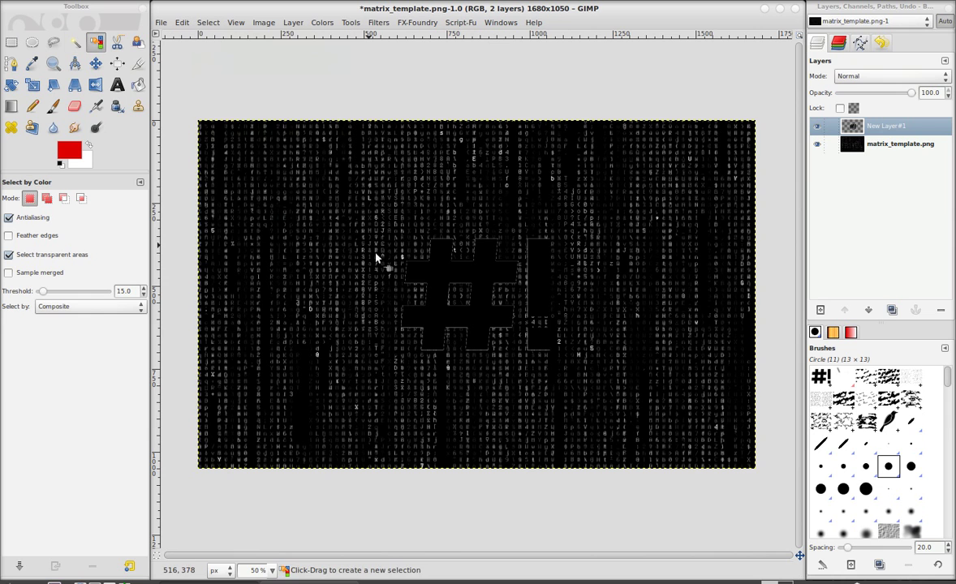
pyautogui.click(441, 275)
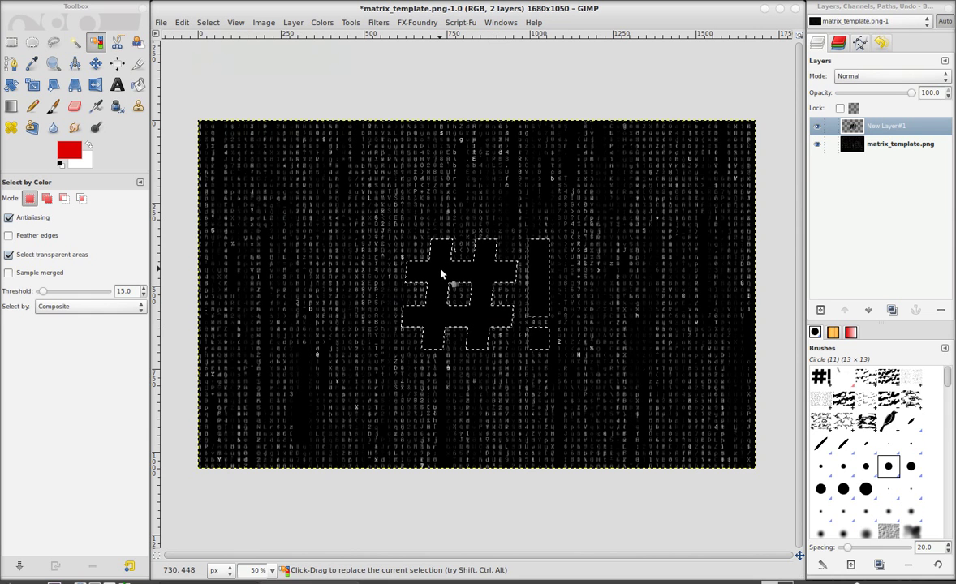
pyautogui.click(817, 127)
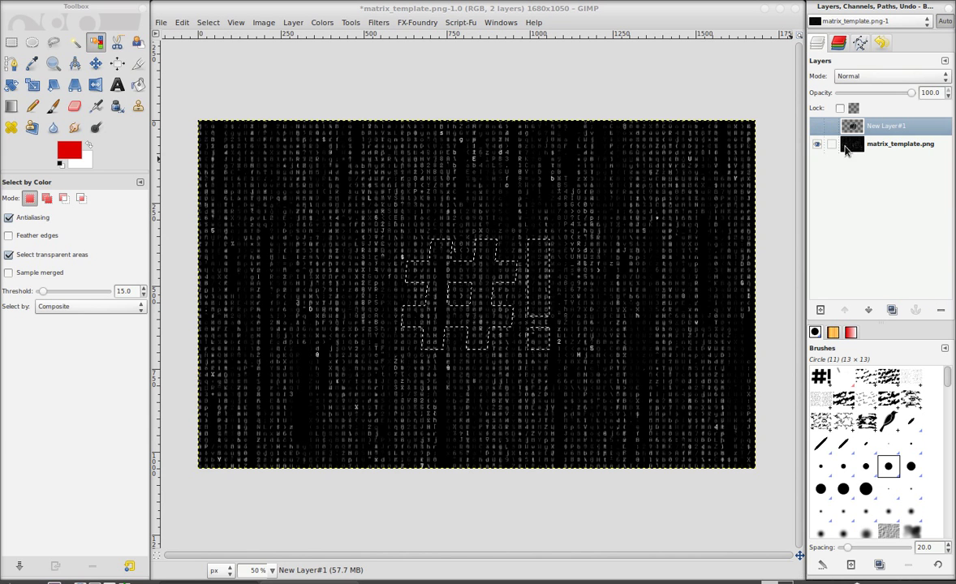
pyautogui.click(892, 145)
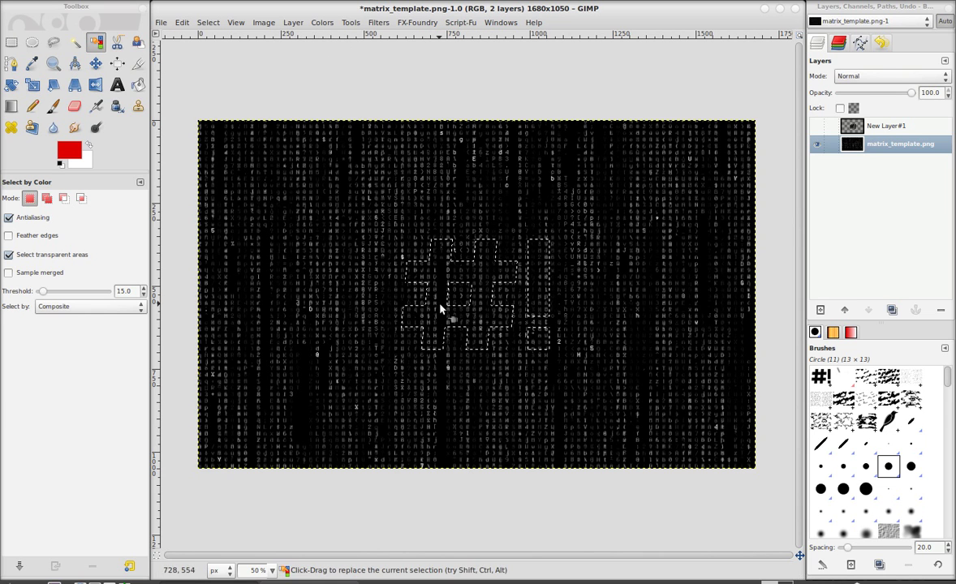
# - Colorize the matrix characters inside the #! selection red with hue 5 and saturation 76
pyautogui.click(293, 23)
pyautogui.click(284, 25)
pyautogui.click(266, 23)
pyautogui.moveTo(295, 31)
pyautogui.moveTo(322, 24)
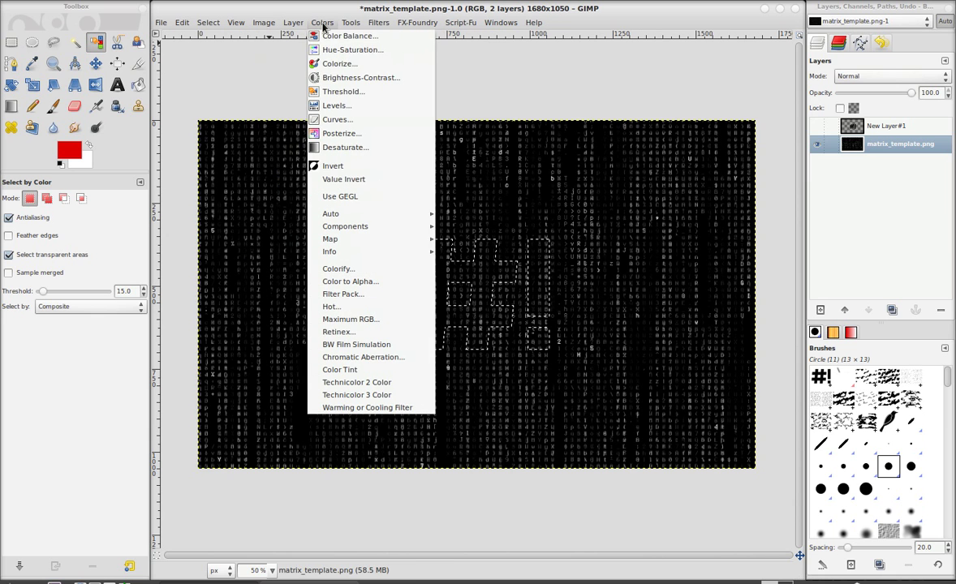
pyautogui.click(345, 64)
pyautogui.moveTo(165, 89); pyautogui.dragTo(97, 85)
pyautogui.click(271, 90)
pyautogui.click(272, 90)
pyautogui.moveTo(162, 103); pyautogui.dragTo(202, 115)
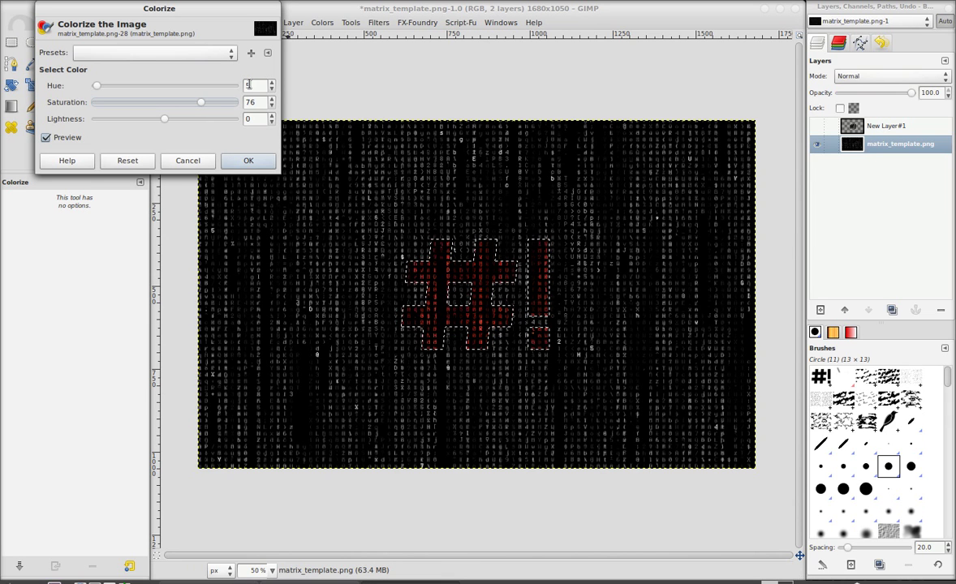
pyautogui.click(253, 166)
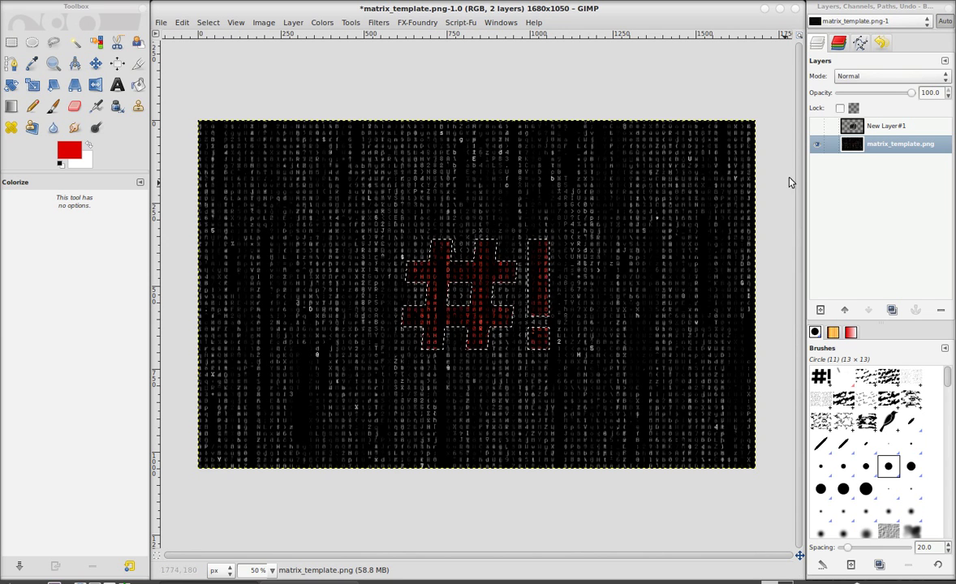
# - Activate and show the #! stencil layer, hide the matrix layer, and clear the selection
pyautogui.click(858, 128)
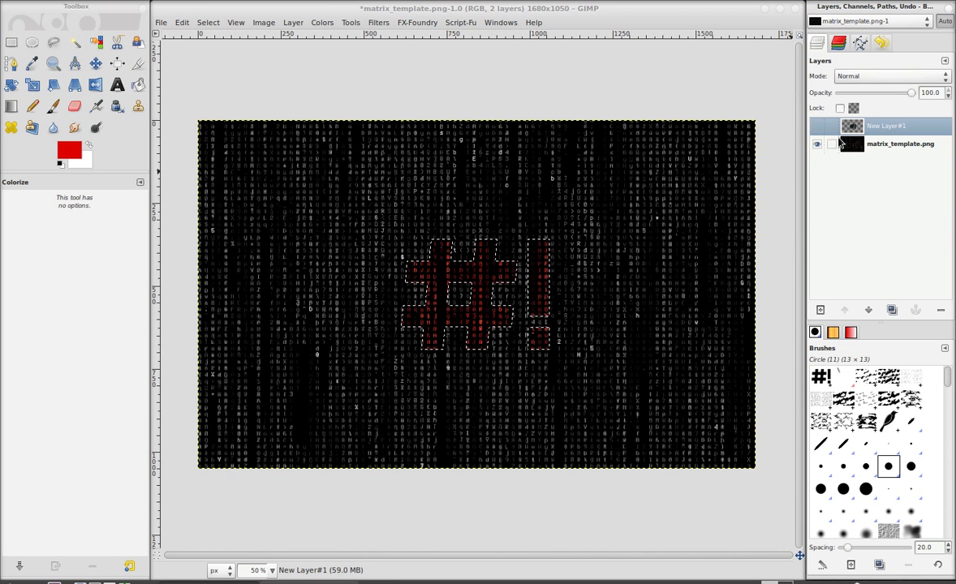
pyautogui.click(818, 126)
pyautogui.click(818, 143)
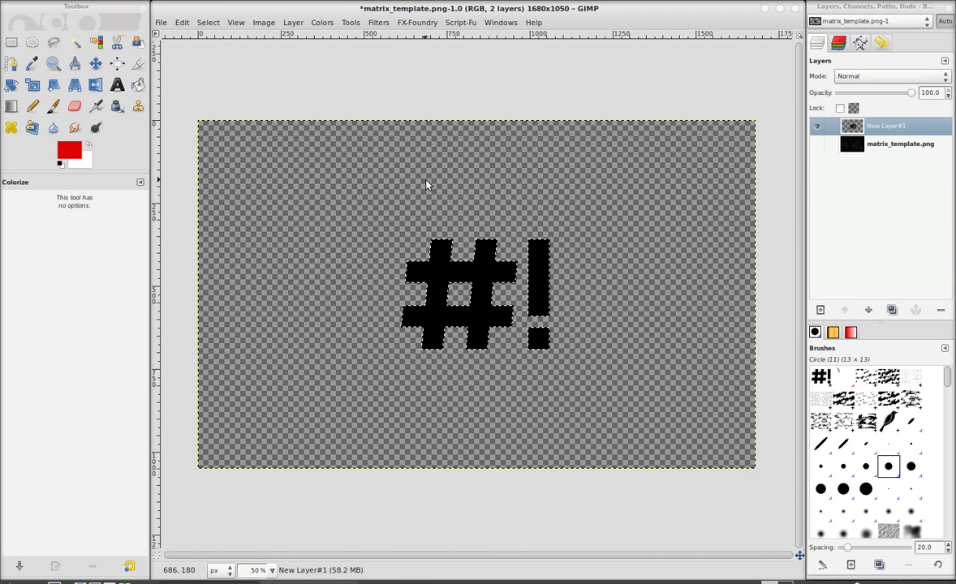
pyautogui.hotkey('shift', 'ctrl', 'a')
# - Try scaling the #! layer to 200% and undo it, then show the matrix and hide the stencil
pyautogui.click(293, 22)
pyautogui.click(356, 206)
pyautogui.write('200')
pyautogui.click(456, 281)
pyautogui.click(573, 370)
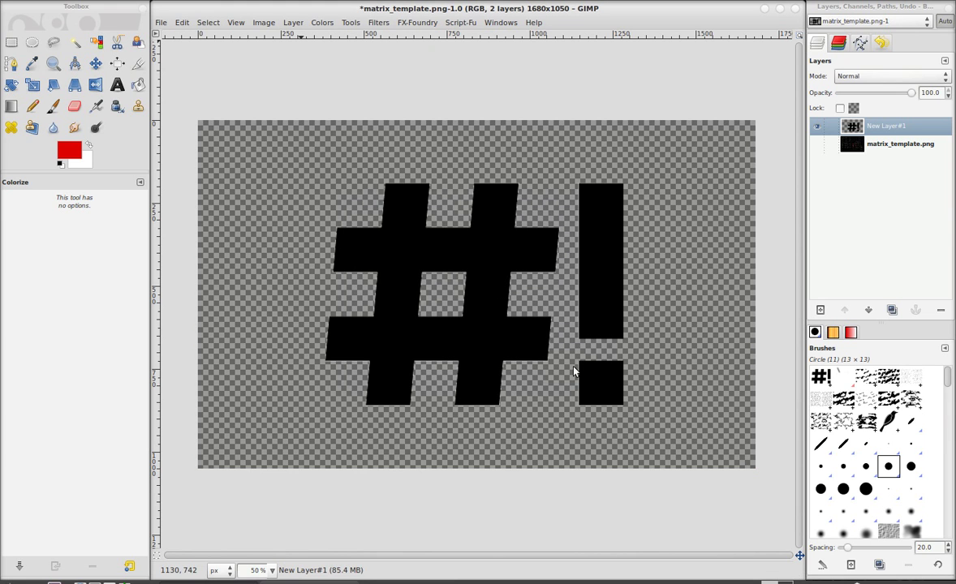
pyautogui.hotkey('ctrl', 'z')
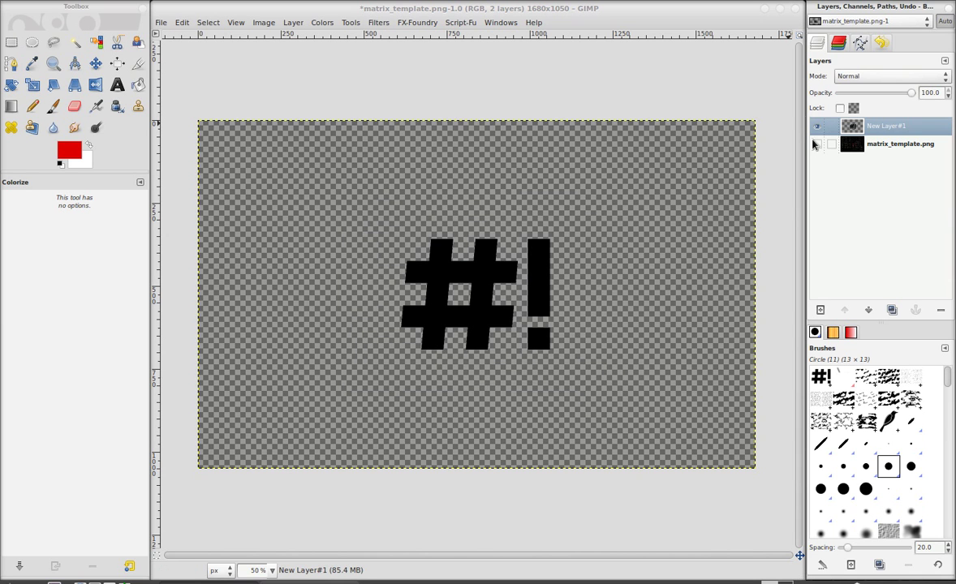
pyautogui.click(817, 144)
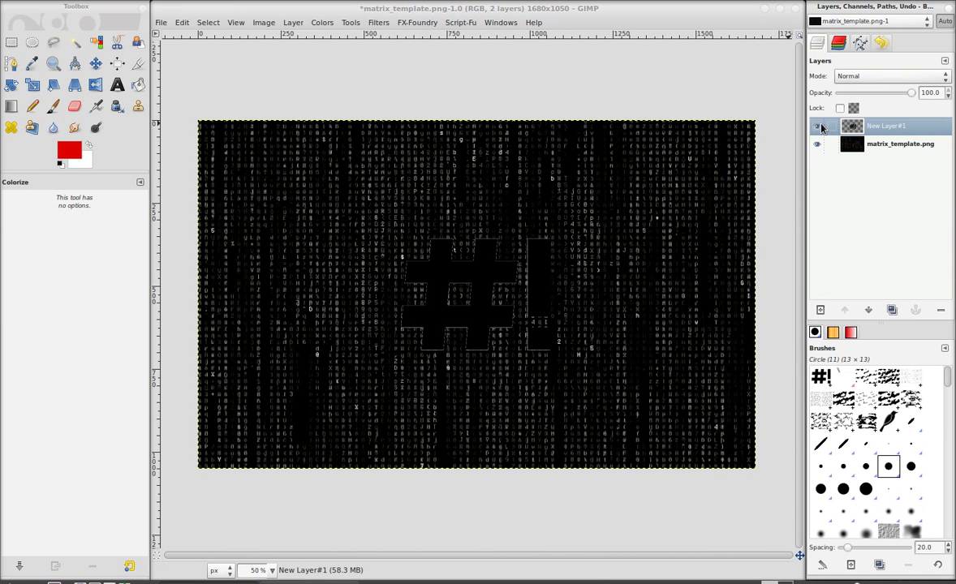
pyautogui.click(818, 126)
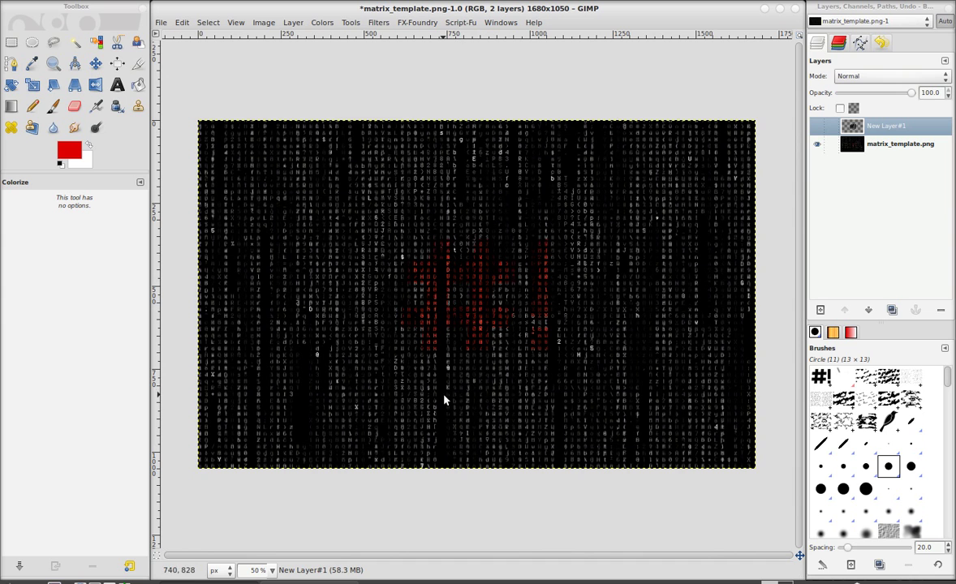
# - Zoom the view to 100%, then to 200%, to inspect the red-tinted characters
pyautogui.click(272, 573)
pyautogui.click(251, 512)
pyautogui.click(273, 572)
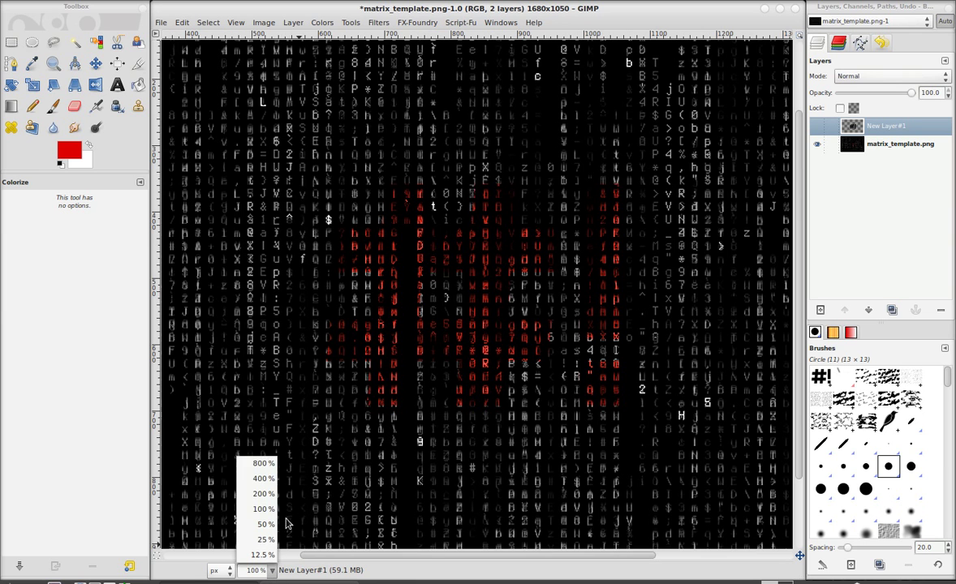
pyautogui.click(261, 493)
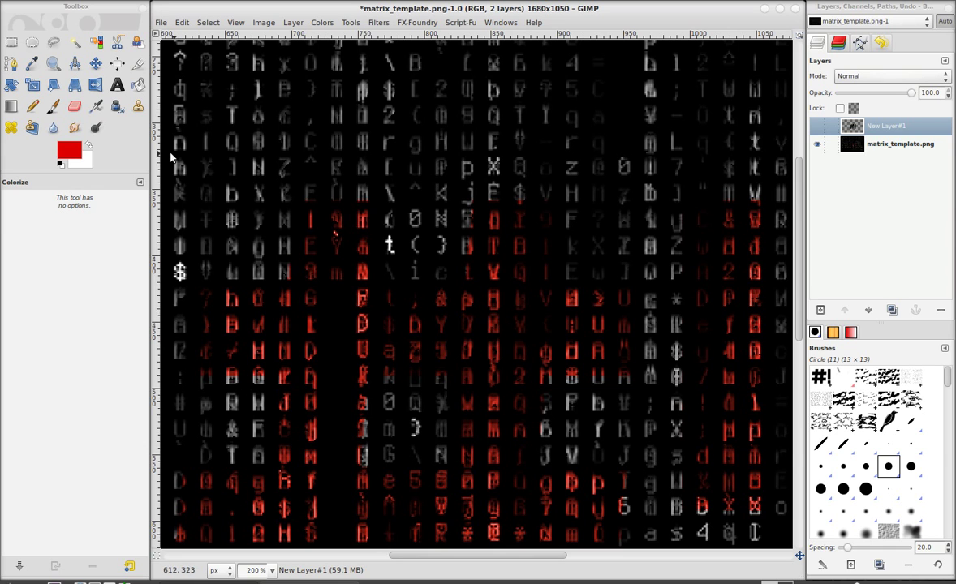
# - Choose the Paintbrush and set the foreground colour to bright red ff1500
pyautogui.click(53, 111)
pyautogui.click(70, 152)
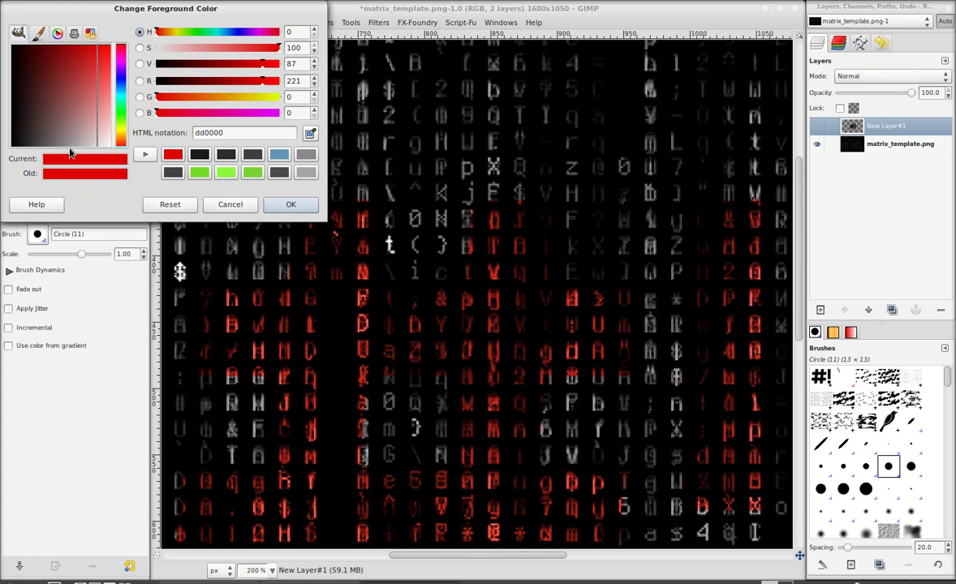
pyautogui.click(315, 29)
pyautogui.click(316, 29)
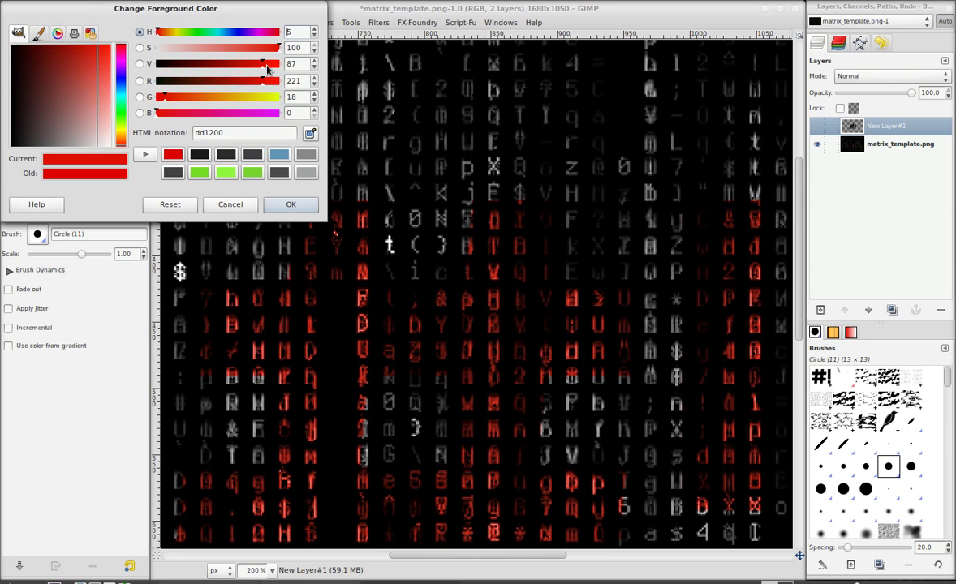
pyautogui.moveTo(263, 71); pyautogui.dragTo(288, 73)
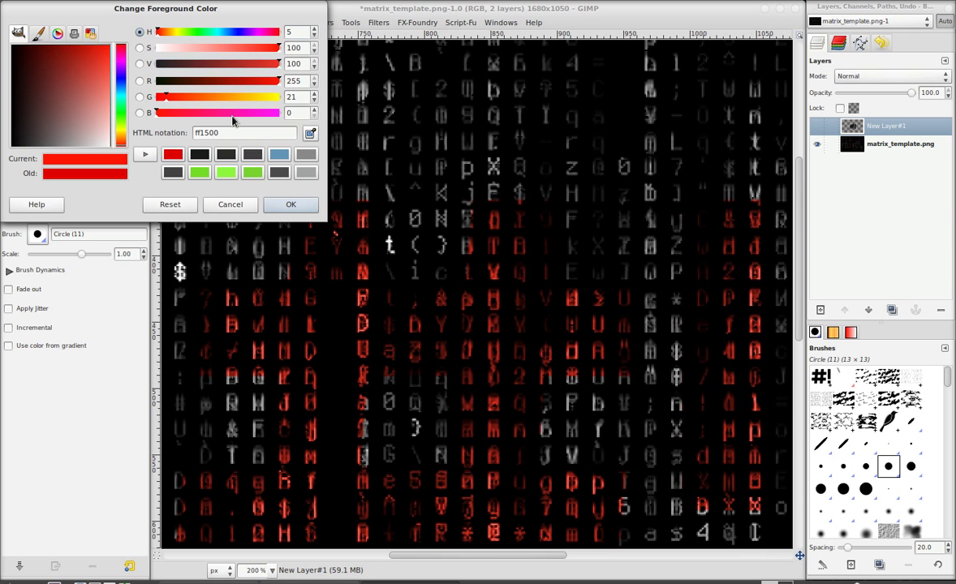
pyautogui.click(289, 205)
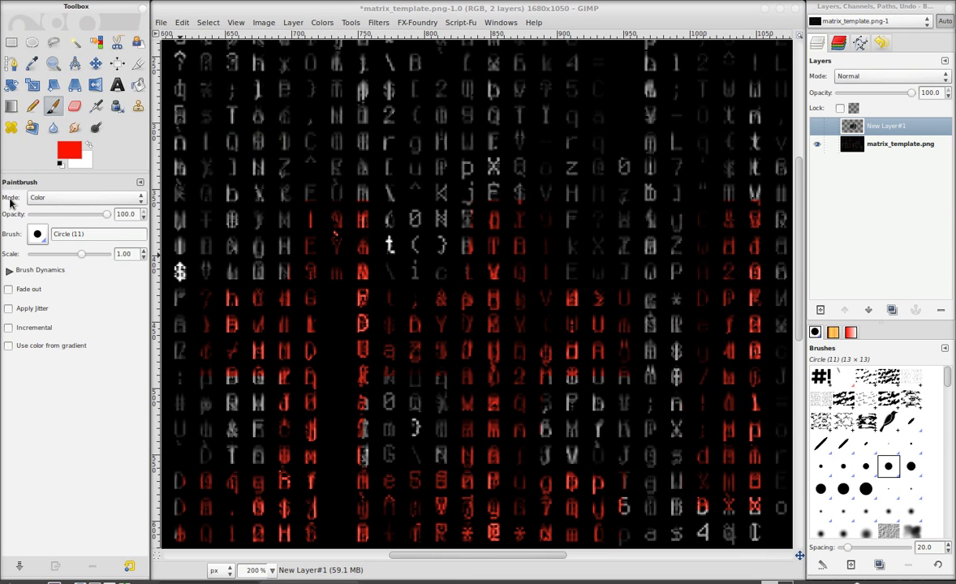
# - Set the paintbrush blend mode to Color
pyautogui.click(58, 198)
pyautogui.scroll(5, 48, 207)
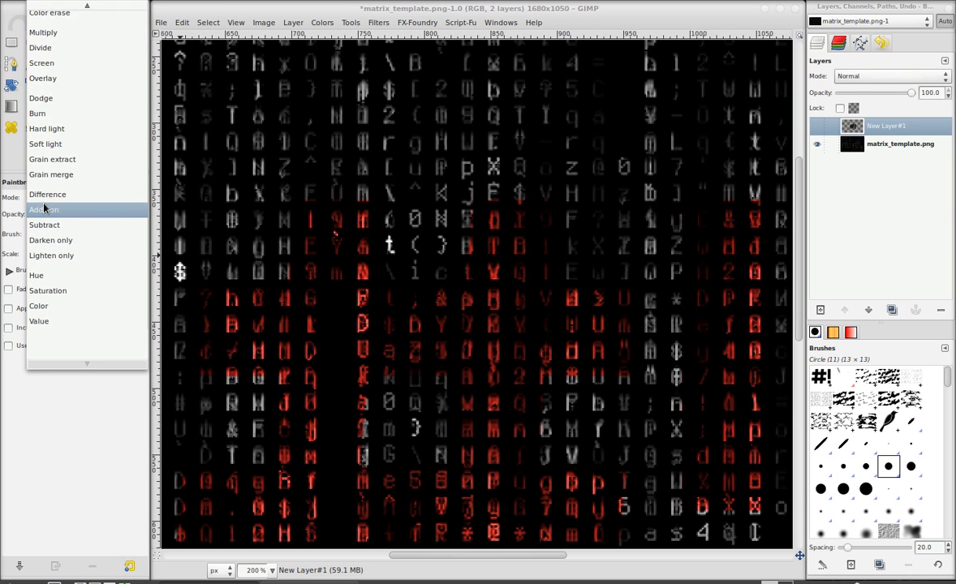
pyautogui.scroll(1, 45, 208)
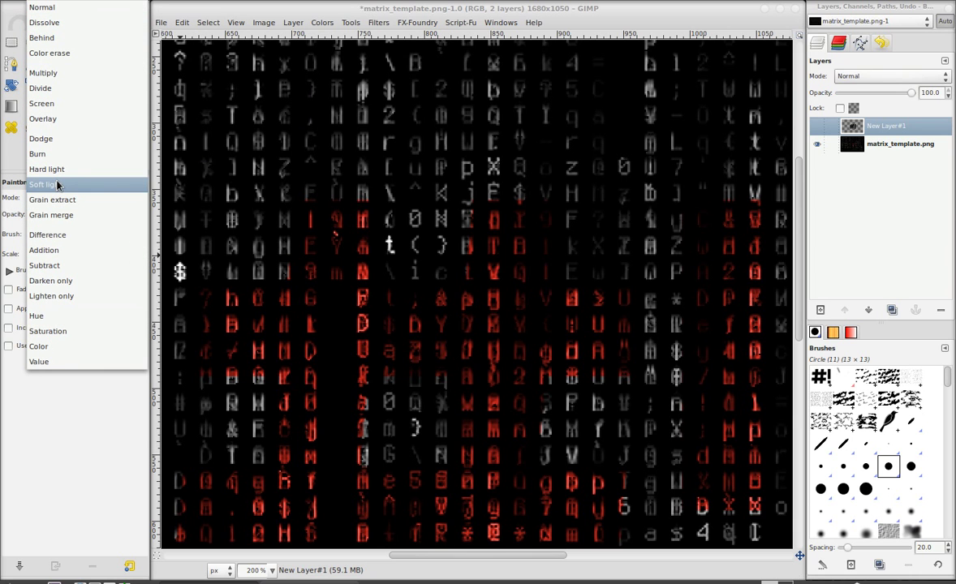
pyautogui.click(86, 347)
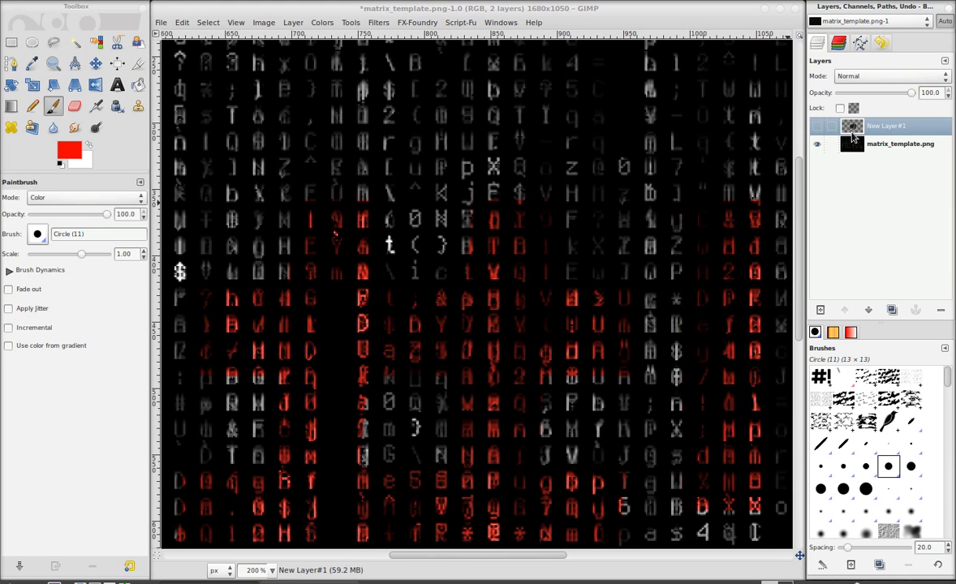
# - Make the matrix background layer active, undo a trial red stroke, and compare against the #! stencil
pyautogui.click(887, 147)
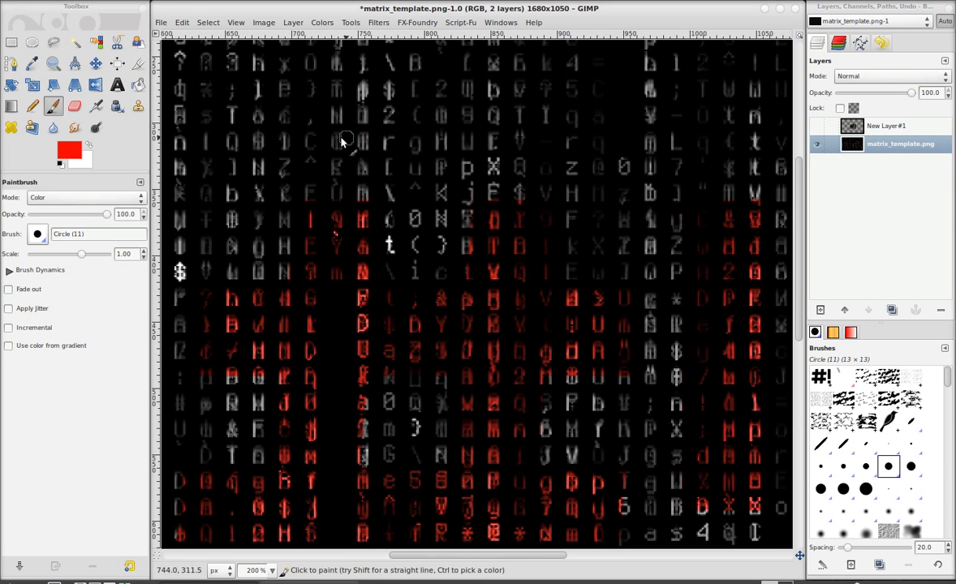
pyautogui.moveTo(401, 136)
pyautogui.mouseDown()
pyautogui.moveTo(338, 142)
pyautogui.moveTo(389, 99)
pyautogui.moveTo(334, 101)
pyautogui.moveTo(372, 108)
pyautogui.moveTo(348, 130)
pyautogui.moveTo(340, 106)
pyautogui.moveTo(401, 89)
pyautogui.moveTo(330, 87)
pyautogui.moveTo(392, 127)
pyautogui.moveTo(357, 145)
pyautogui.moveTo(321, 125)
pyautogui.moveTo(390, 103)
pyautogui.moveTo(387, 89)
pyautogui.moveTo(318, 94)
pyautogui.moveTo(399, 146)
pyautogui.moveTo(281, 146)
pyautogui.moveTo(292, 132)
pyautogui.moveTo(246, 120)
pyautogui.moveTo(254, 83)
pyautogui.moveTo(266, 106)
pyautogui.moveTo(365, 111)
pyautogui.mouseUp()
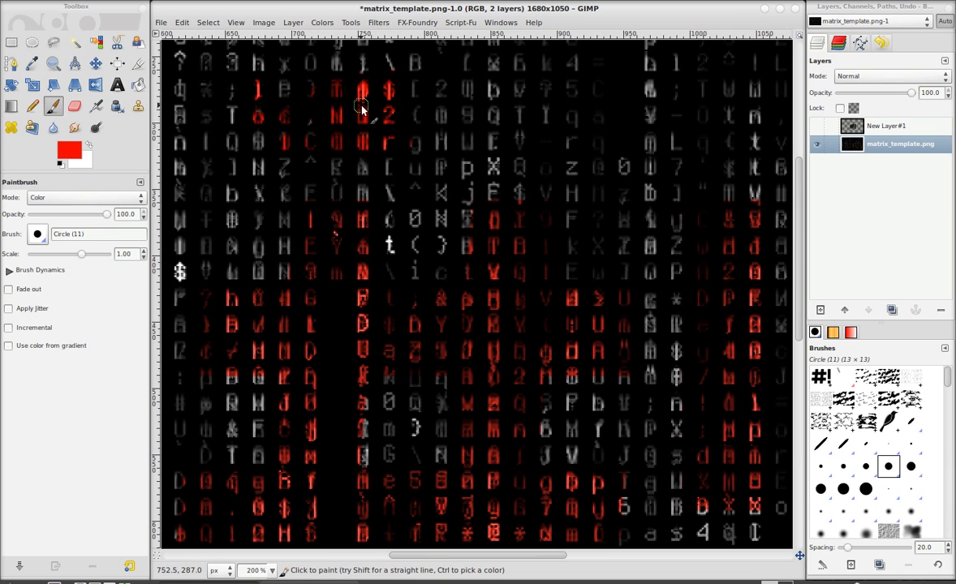
pyautogui.hotkey('ctrl', 'z')
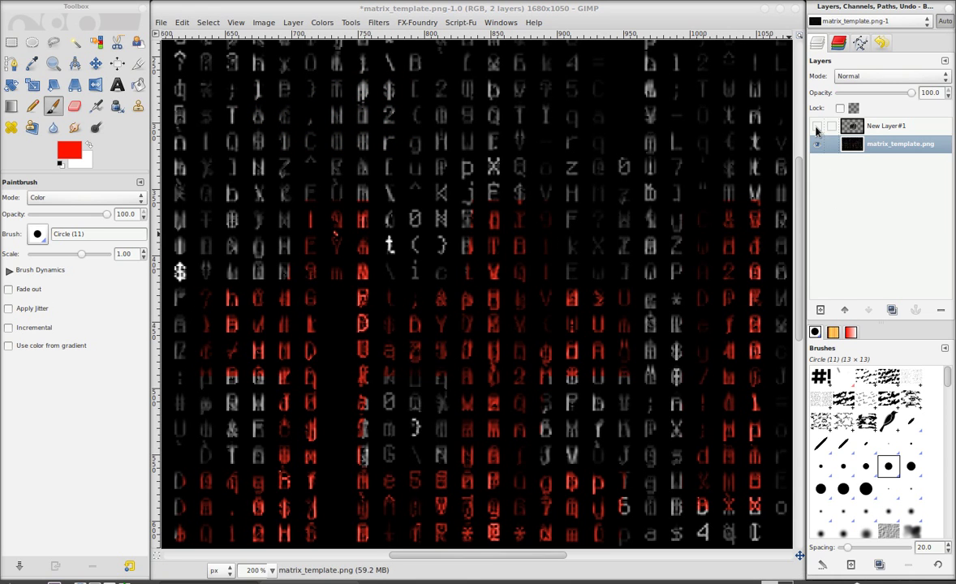
pyautogui.click(818, 126)
pyautogui.scroll(-3, 363, 486)
pyautogui.hscroll(-2, 447, 558)
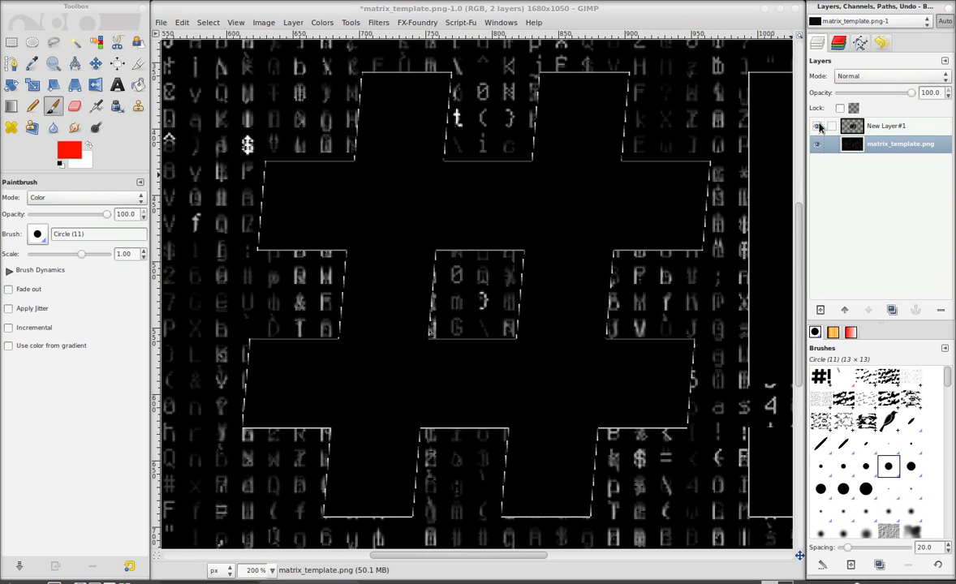
pyautogui.click(818, 126)
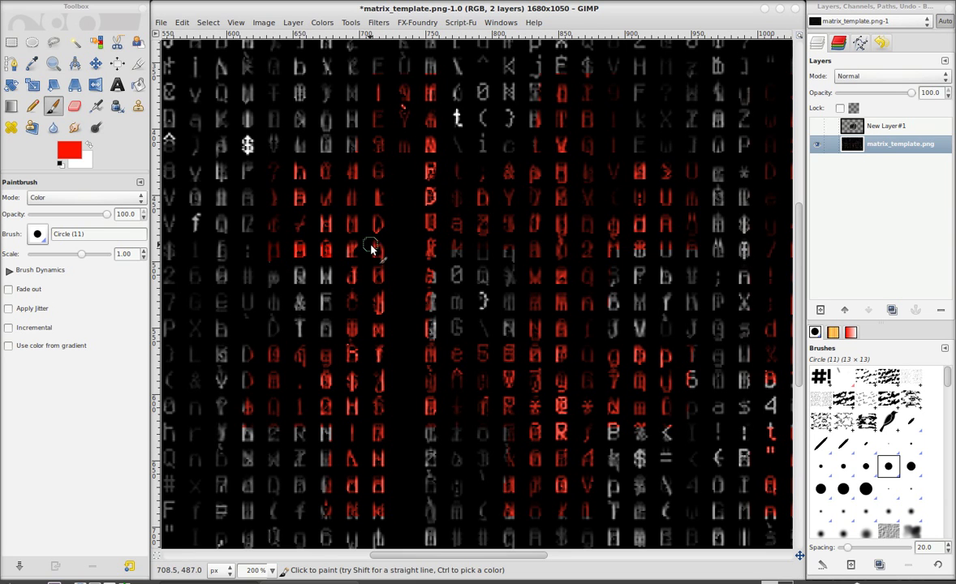
pyautogui.scroll(3, 345, 235)
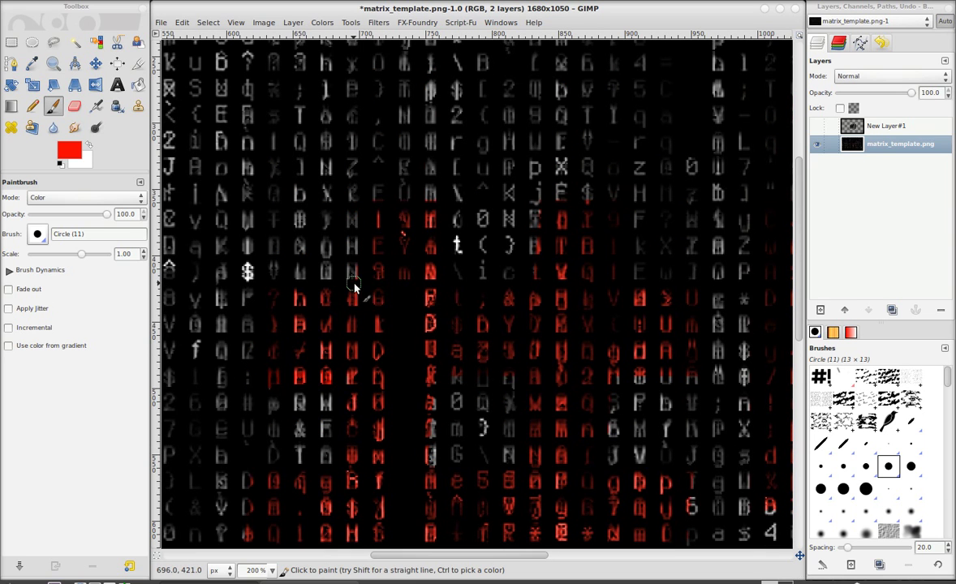
# - Brush more characters red inside the # shape and above the t ( ) row, checking against the overlay
pyautogui.moveTo(354, 285)
pyautogui.mouseDown()
pyautogui.moveTo(382, 236)
pyautogui.moveTo(379, 188)
pyautogui.moveTo(397, 204)
pyautogui.moveTo(407, 190)
pyautogui.moveTo(430, 192)
pyautogui.mouseUp()
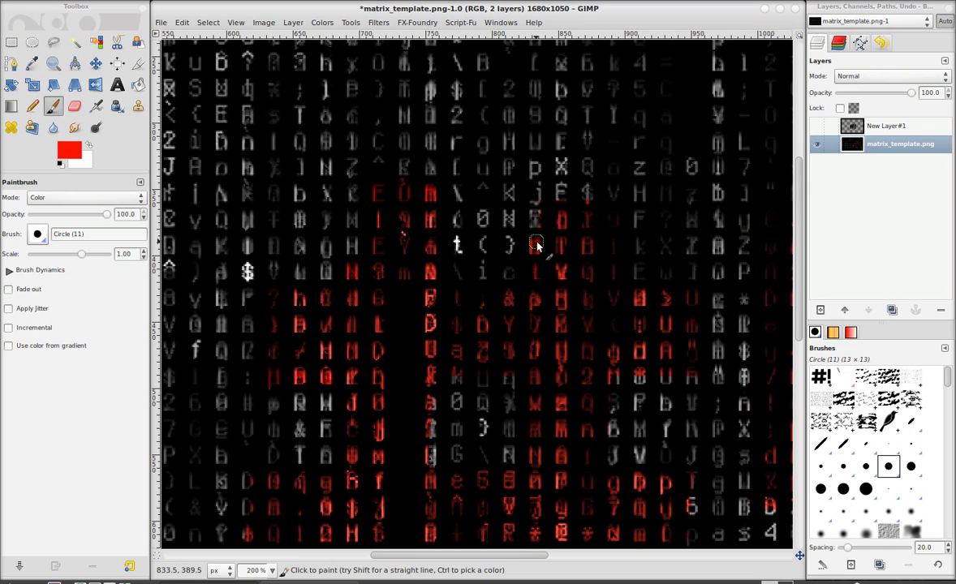
pyautogui.moveTo(538, 241)
pyautogui.mouseDown()
pyautogui.moveTo(557, 234)
pyautogui.moveTo(562, 193)
pyautogui.mouseUp()
pyautogui.click(817, 126)
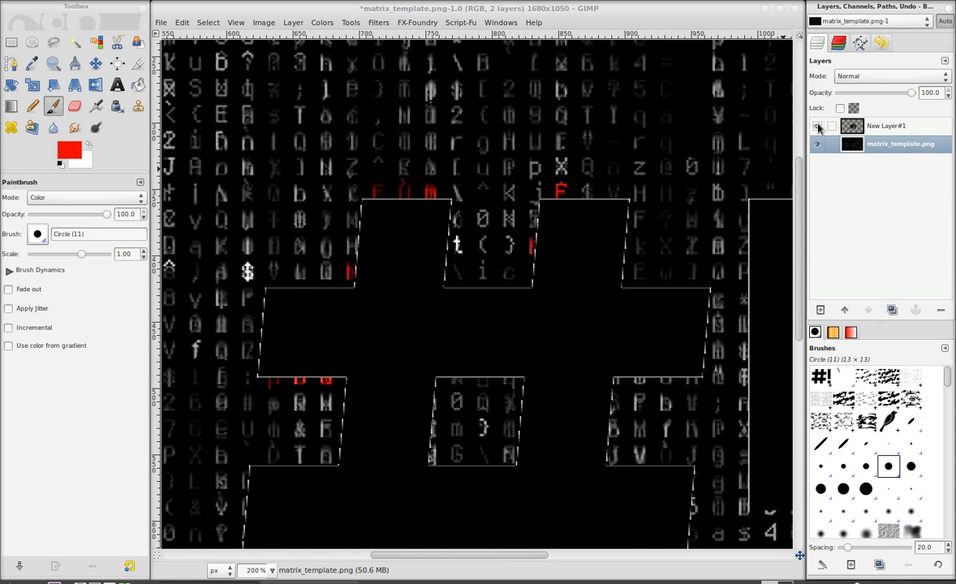
pyautogui.click(817, 125)
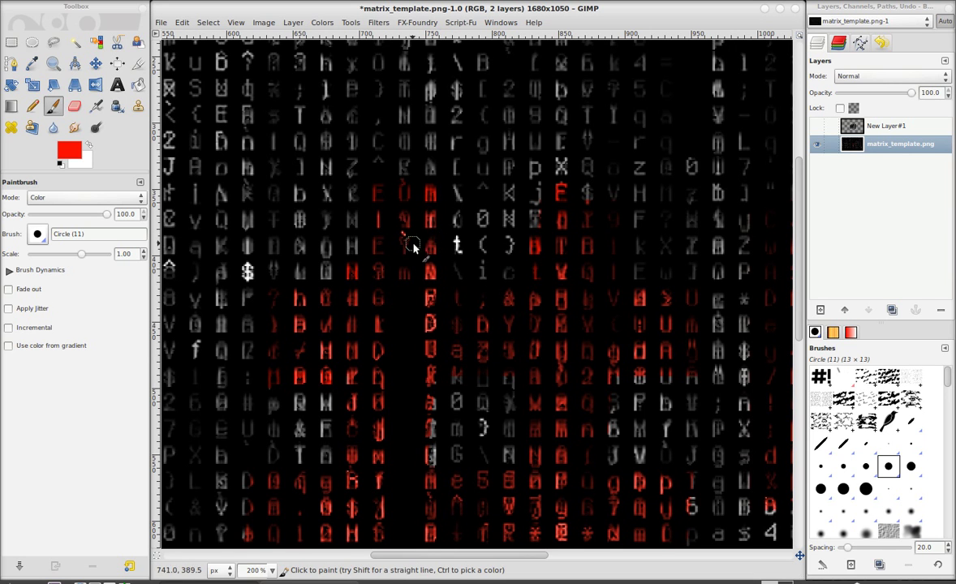
pyautogui.scroll(-3, 417, 305)
pyautogui.scroll(-3, 417, 306)
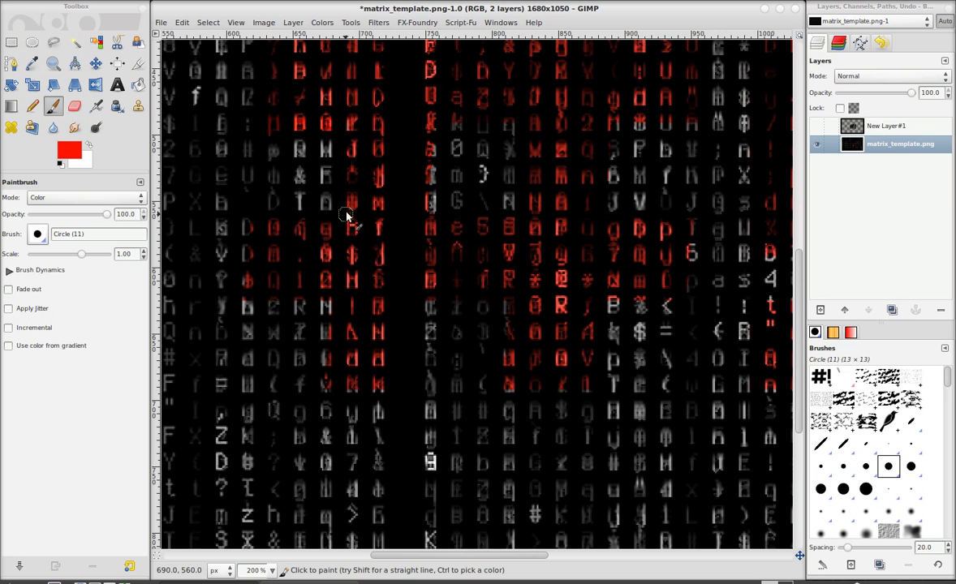
pyautogui.scroll(3, 320, 198)
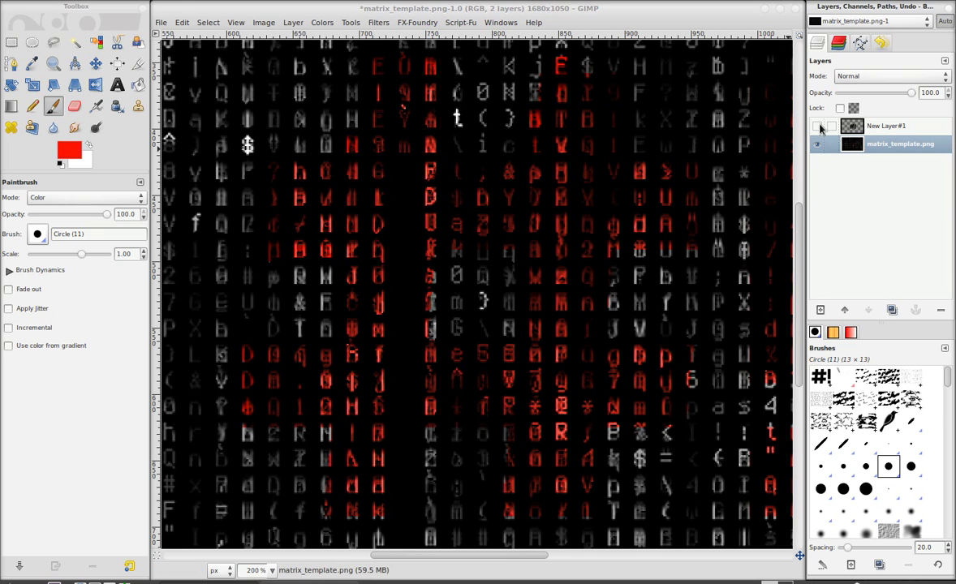
# - Delete the New Layer#1 guide layer and view the whole wallpaper at 50% zoom
pyautogui.click(817, 126)
pyautogui.click(818, 127)
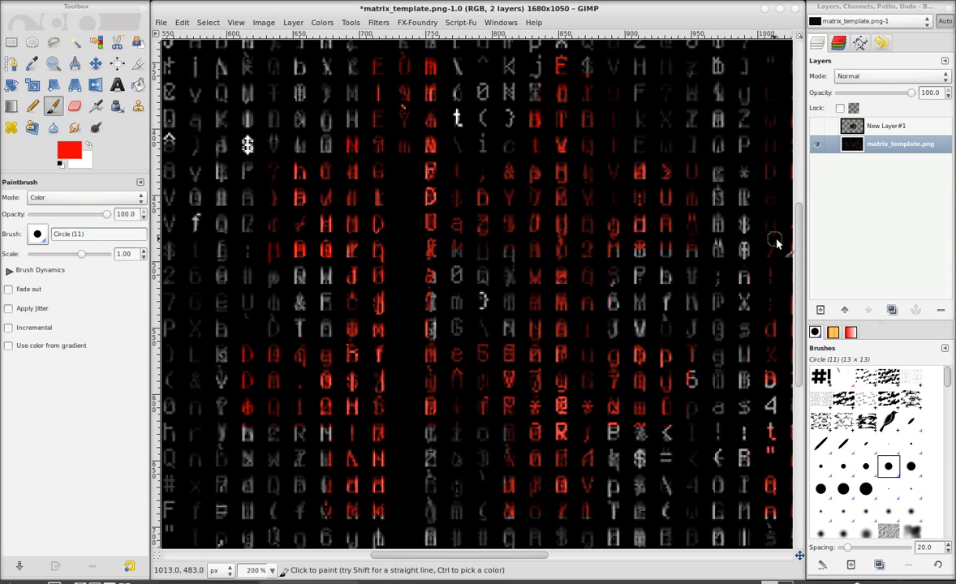
pyautogui.click(889, 128)
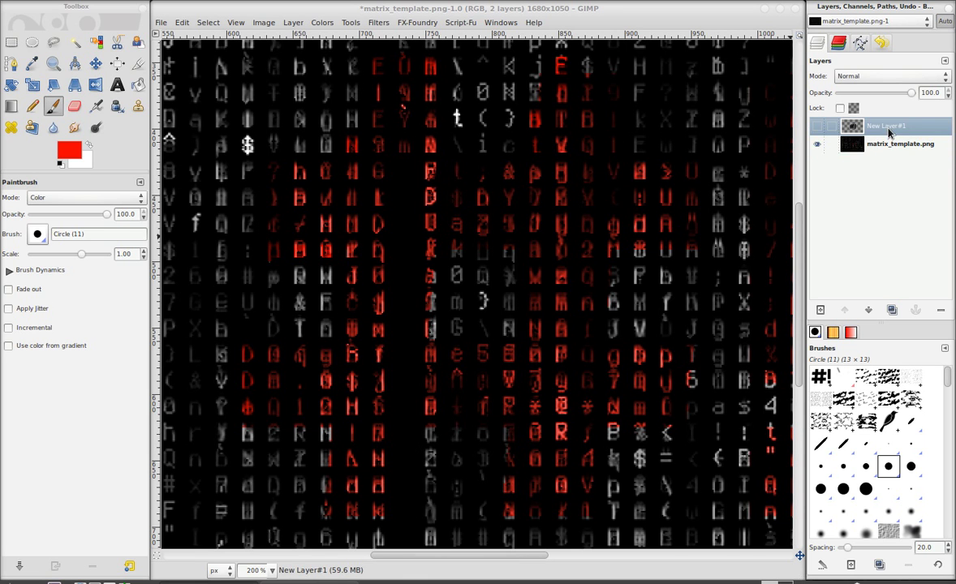
pyautogui.click(941, 310)
pyautogui.click(272, 571)
pyautogui.click(259, 526)
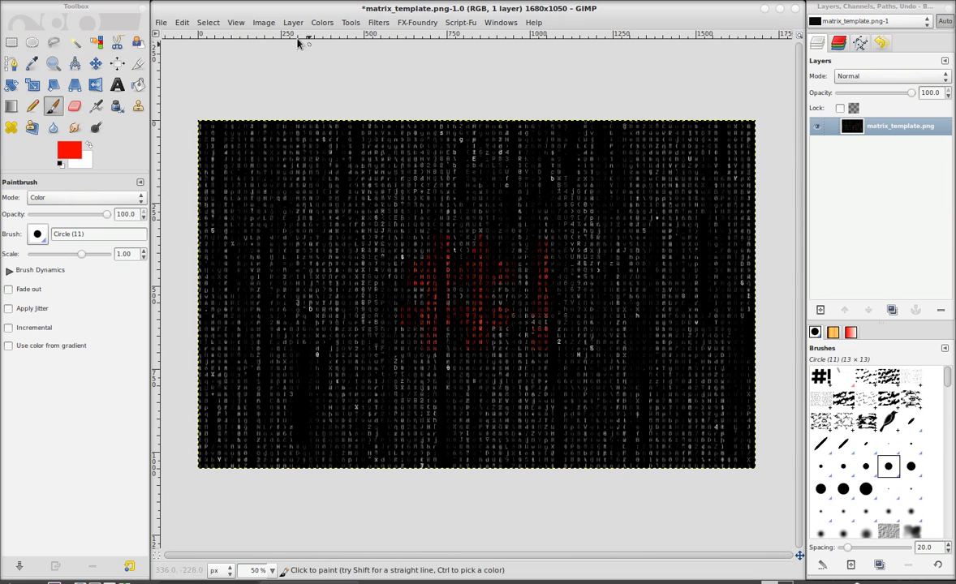
# - Scale the image with Cubic interpolation to width 2000, letting height follow to 1250
pyautogui.click(263, 22)
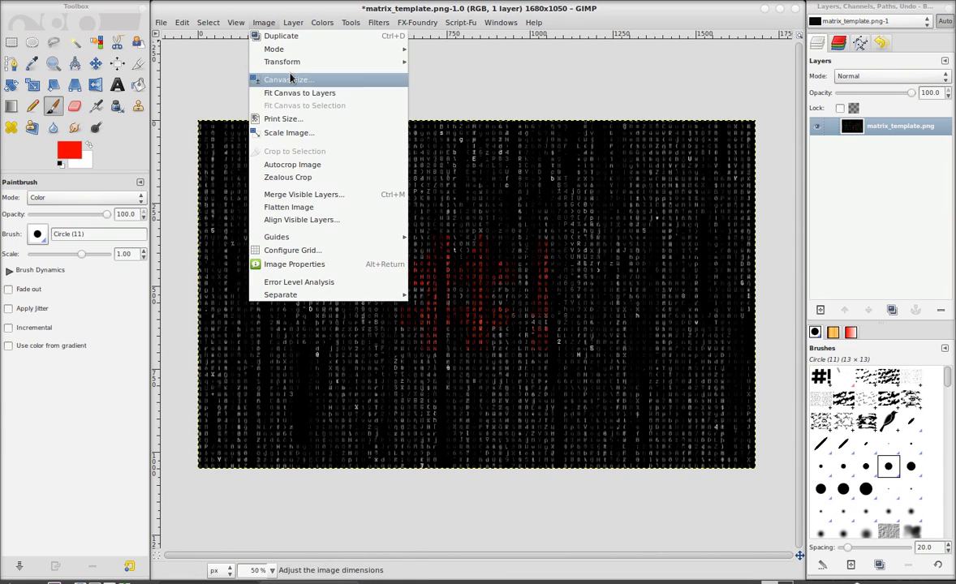
pyautogui.click(308, 135)
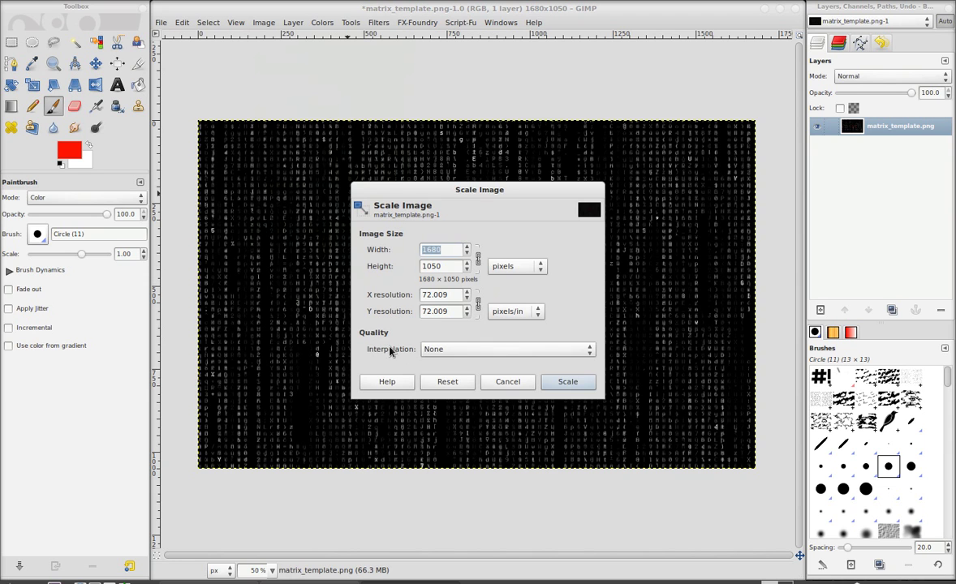
pyautogui.click(447, 351)
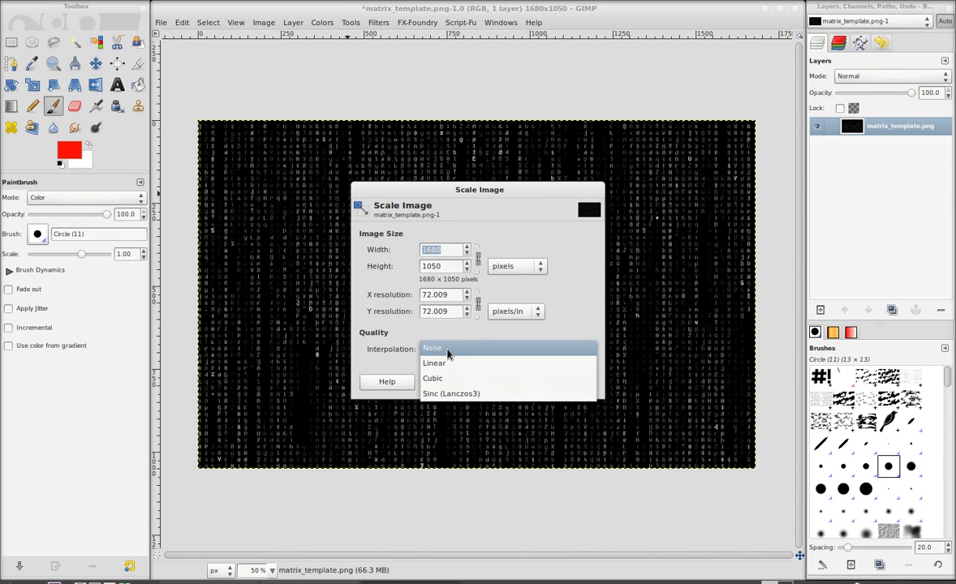
pyautogui.click(511, 379)
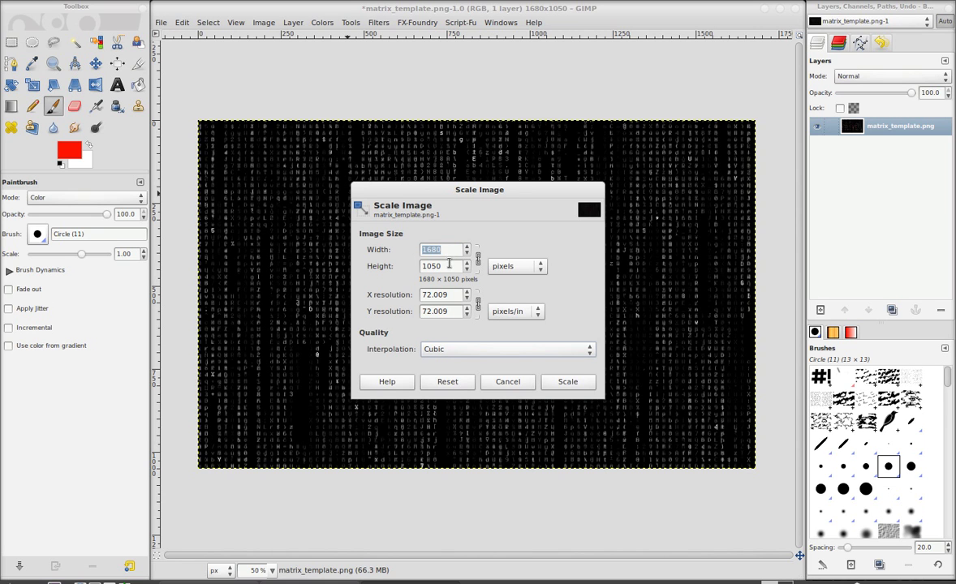
pyautogui.doubleClick(444, 251)
pyautogui.write('2000')
pyautogui.click(453, 270)
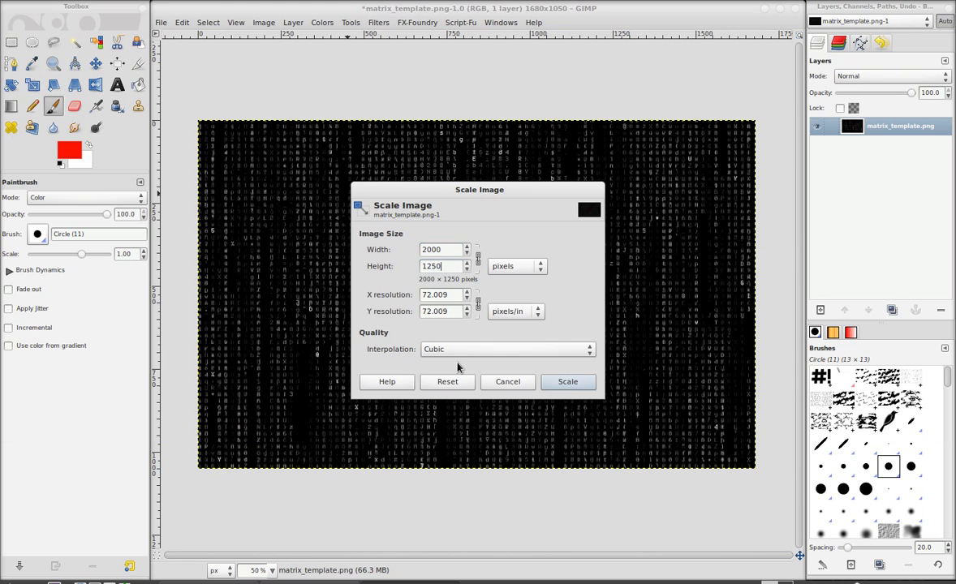
pyautogui.click(567, 383)
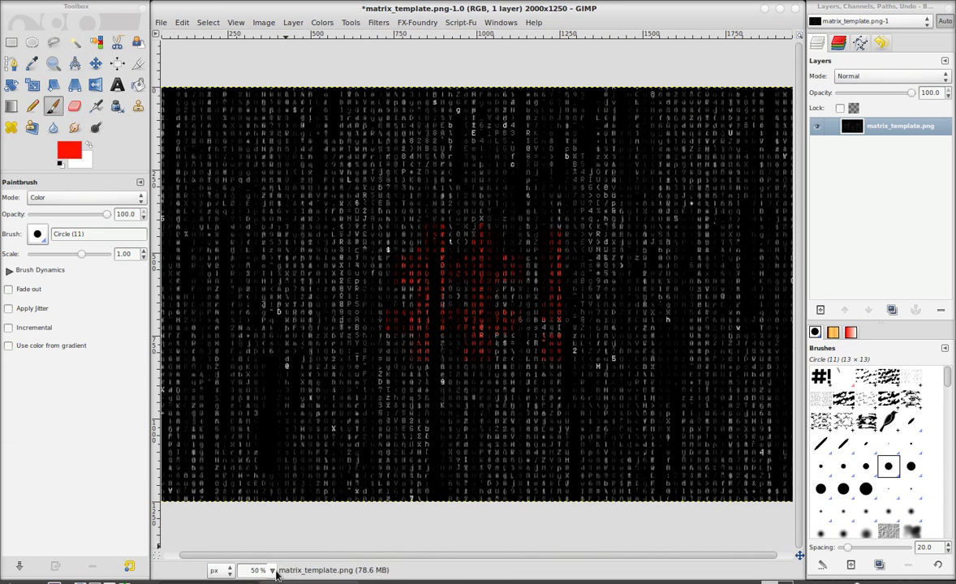
# - At 100% zoom, apply Filters > Enhance > Sharpen with sharpness 46 and preview on
pyautogui.click(255, 571)
pyautogui.click(263, 509)
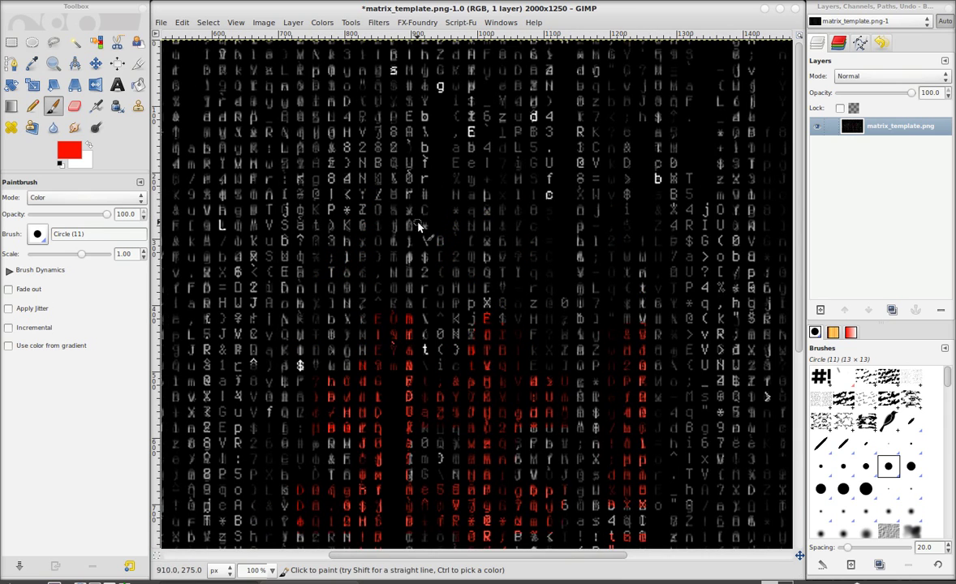
pyautogui.scroll(-5, 485, 236)
pyautogui.scroll(3, 484, 237)
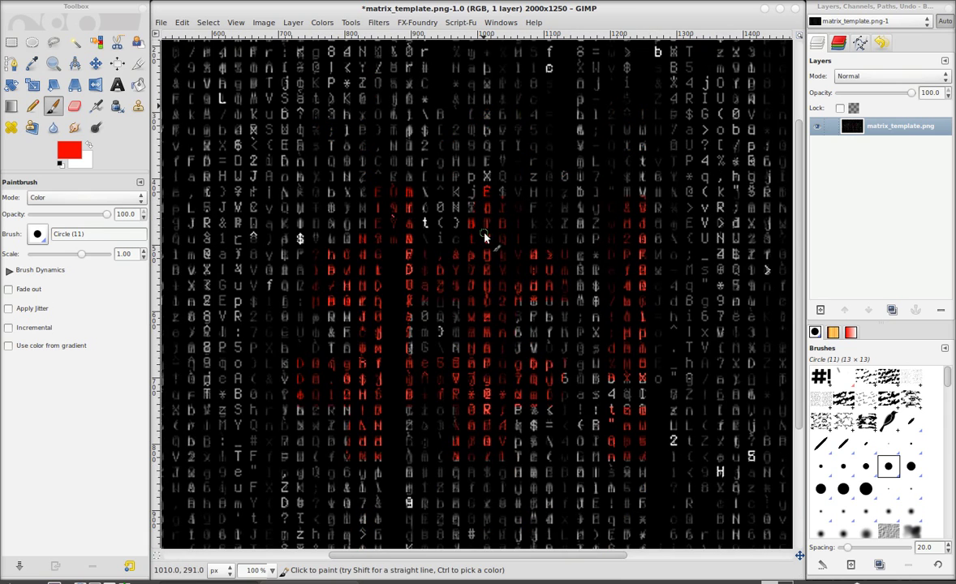
pyautogui.click(379, 23)
pyautogui.moveTo(408, 108)
pyautogui.click(575, 200)
pyautogui.moveTo(476, 334)
pyautogui.mouseDown()
pyautogui.moveTo(427, 330)
pyautogui.moveTo(477, 334)
pyautogui.mouseUp()
pyautogui.click(402, 309)
pyautogui.click(402, 311)
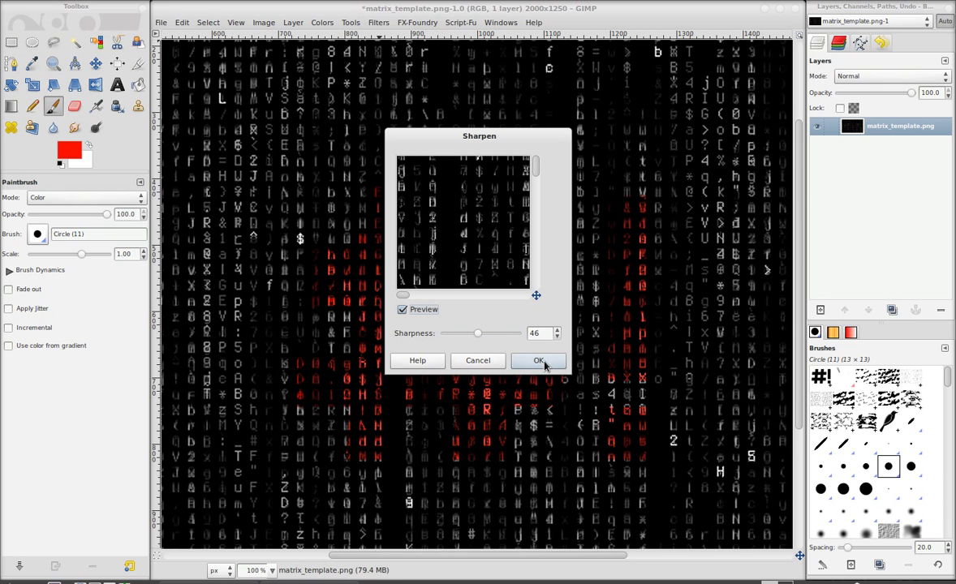
pyautogui.click(538, 361)
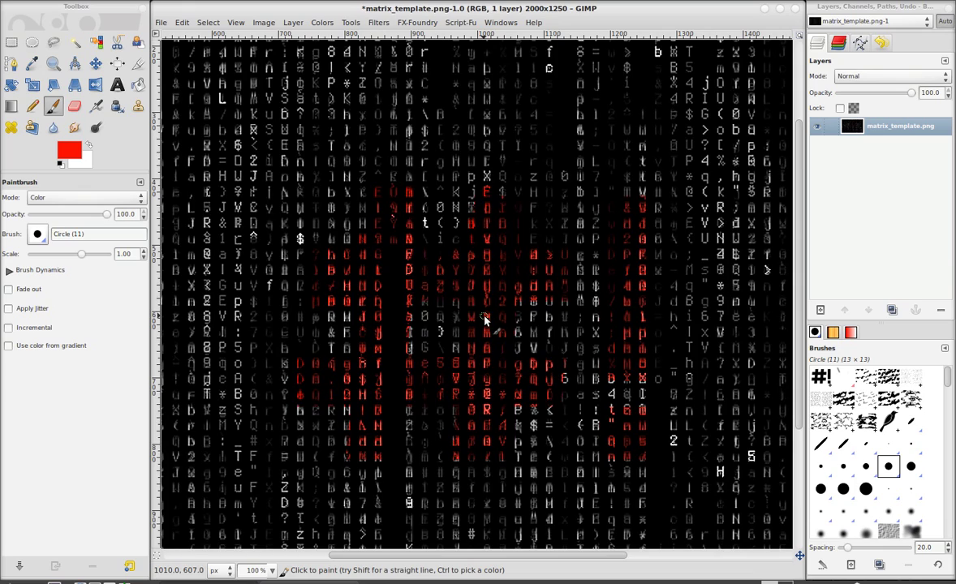
pyautogui.scroll(-5, 487, 324)
pyautogui.scroll(8, 484, 321)
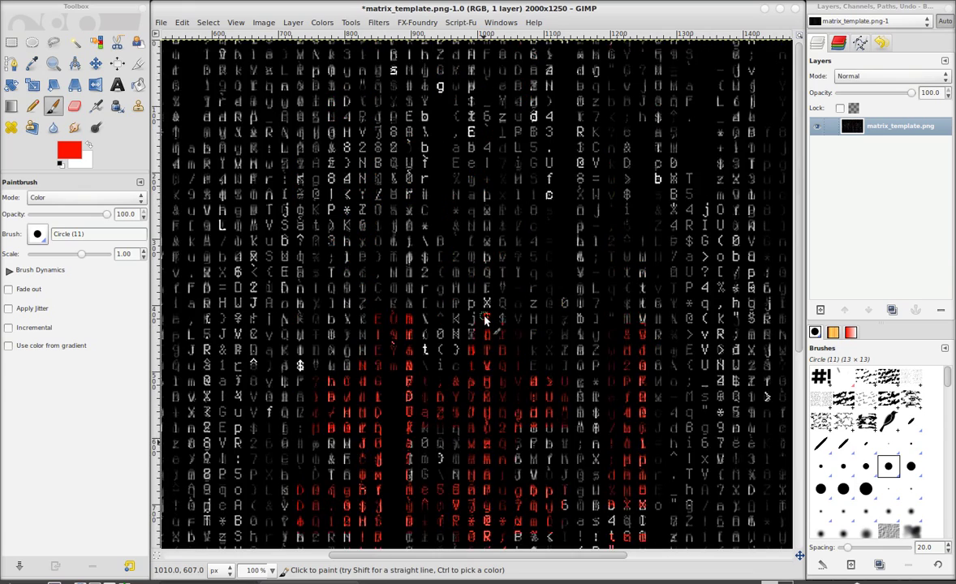
pyautogui.scroll(-8, 485, 322)
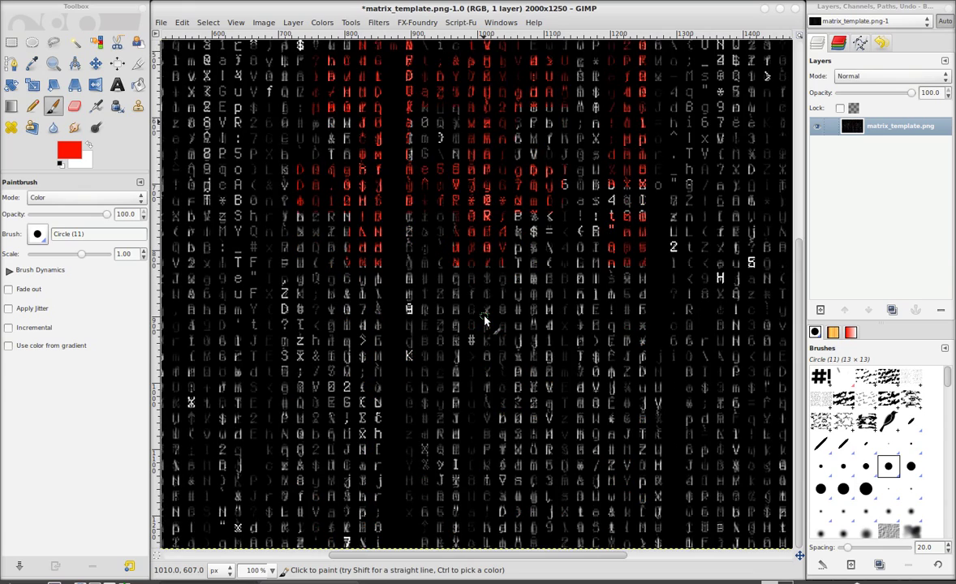
pyautogui.scroll(8, 485, 322)
pyautogui.scroll(-5, 487, 320)
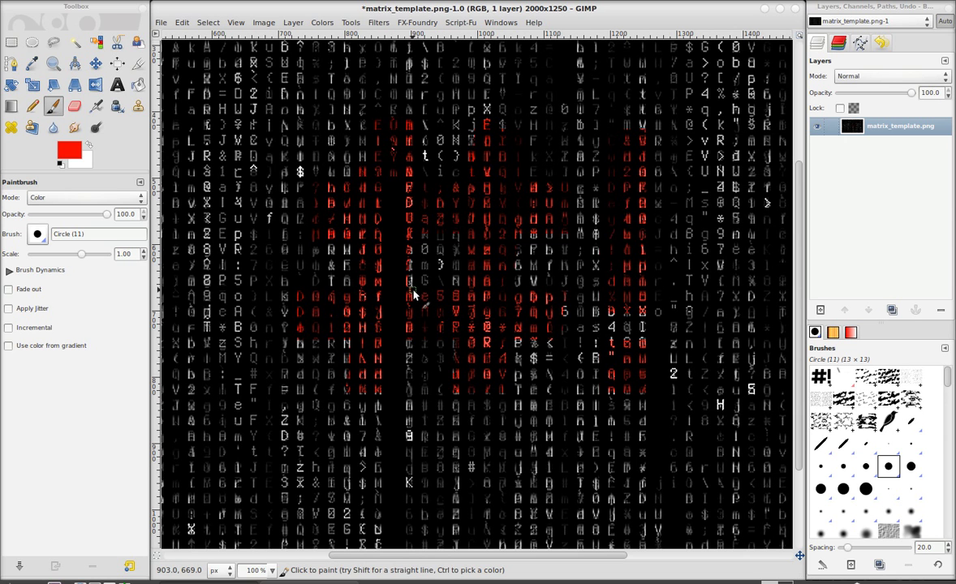
pyautogui.scroll(-3, 397, 286)
pyautogui.scroll(8, 397, 286)
pyautogui.scroll(-8, 396, 286)
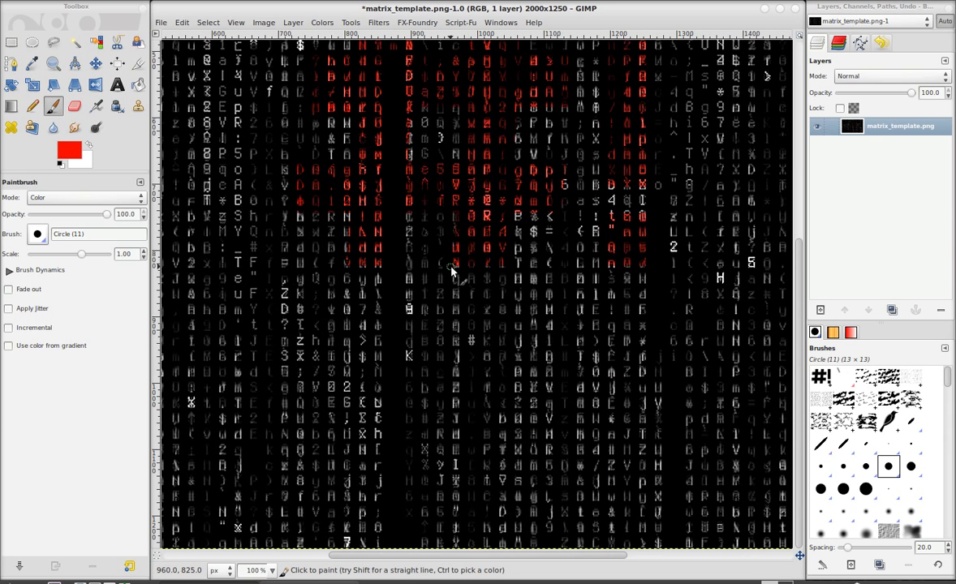
pyautogui.scroll(8, 452, 272)
pyautogui.scroll(-6, 452, 272)
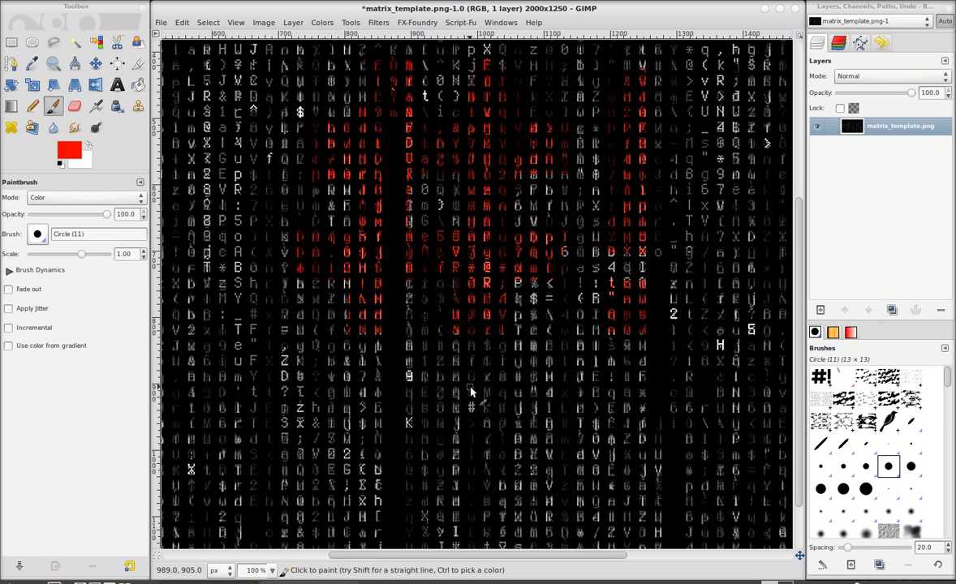
pyautogui.scroll(8, 471, 392)
pyautogui.scroll(-9, 470, 392)
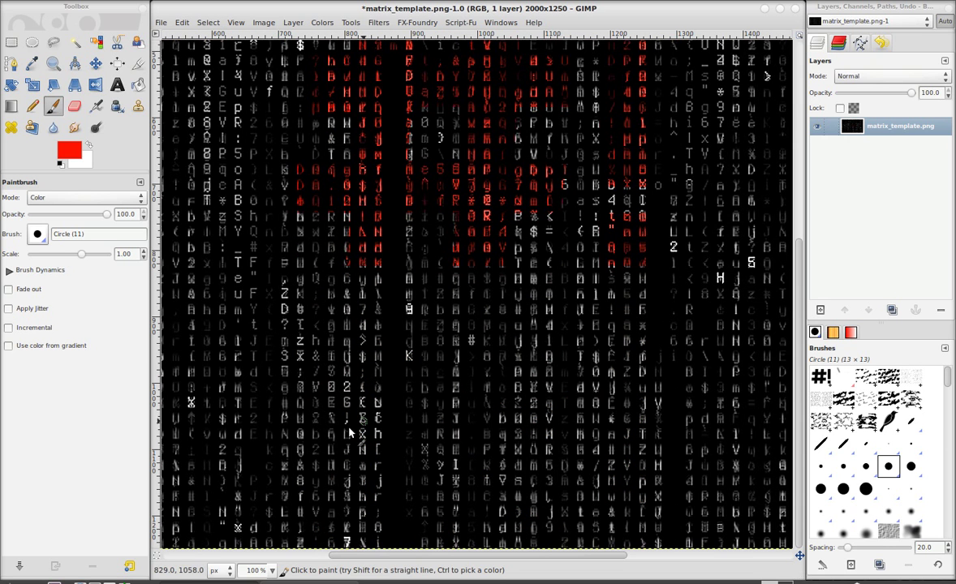